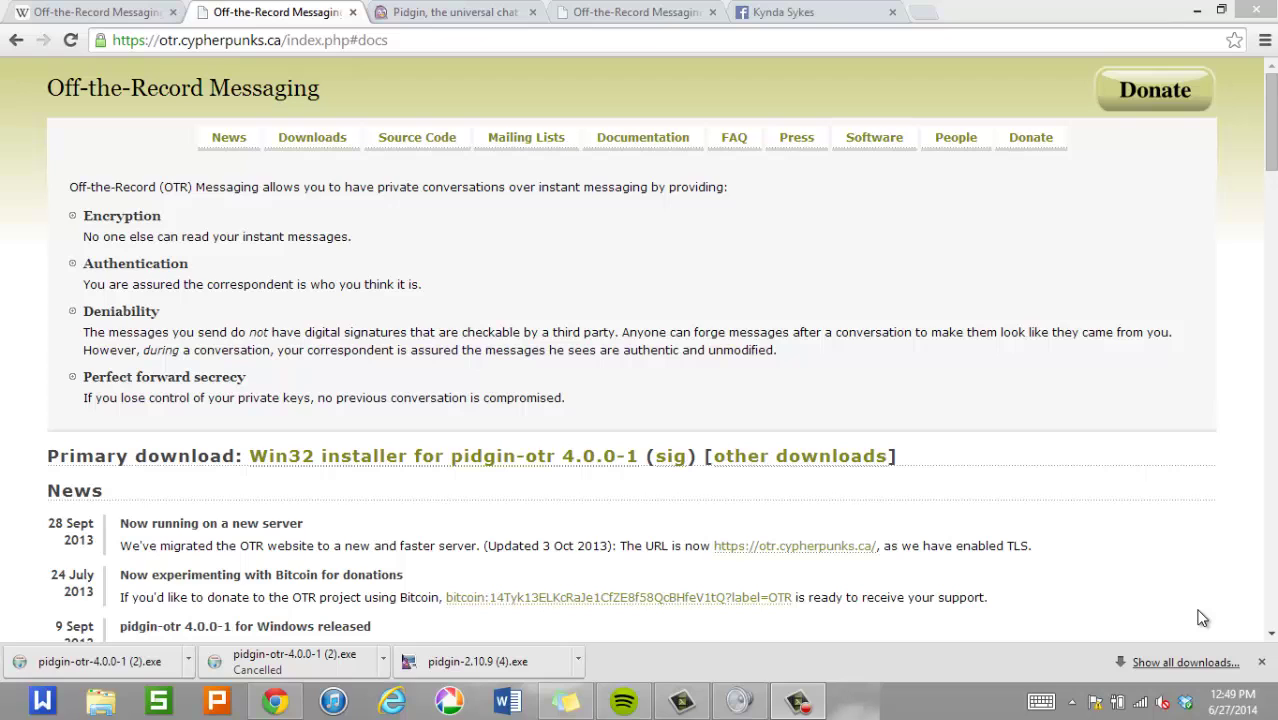
Switch to the Facebook profile tab, where the chat shows only [encrypted message] entries.
{"action": "left_click", "coordinate": [808, 16]}
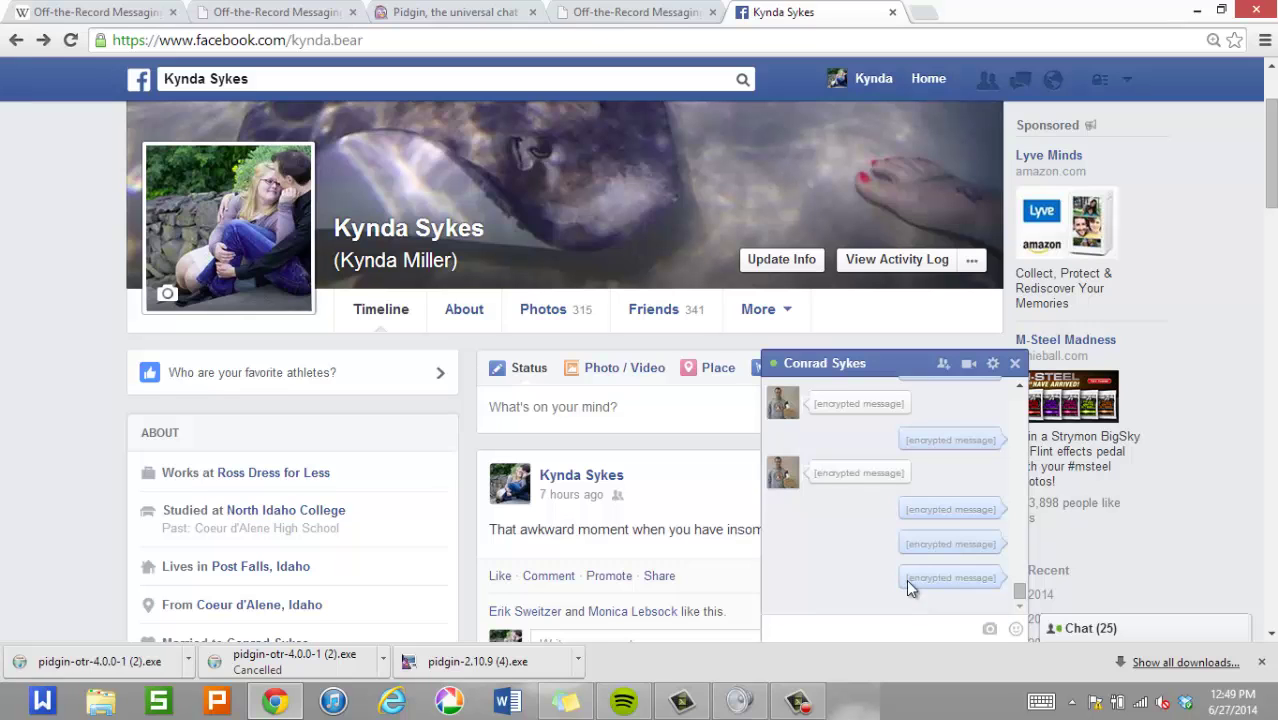
View the OTR privacy-levels help page, then return to the main OTR overview page.
{"action": "left_click", "coordinate": [598, 11]}
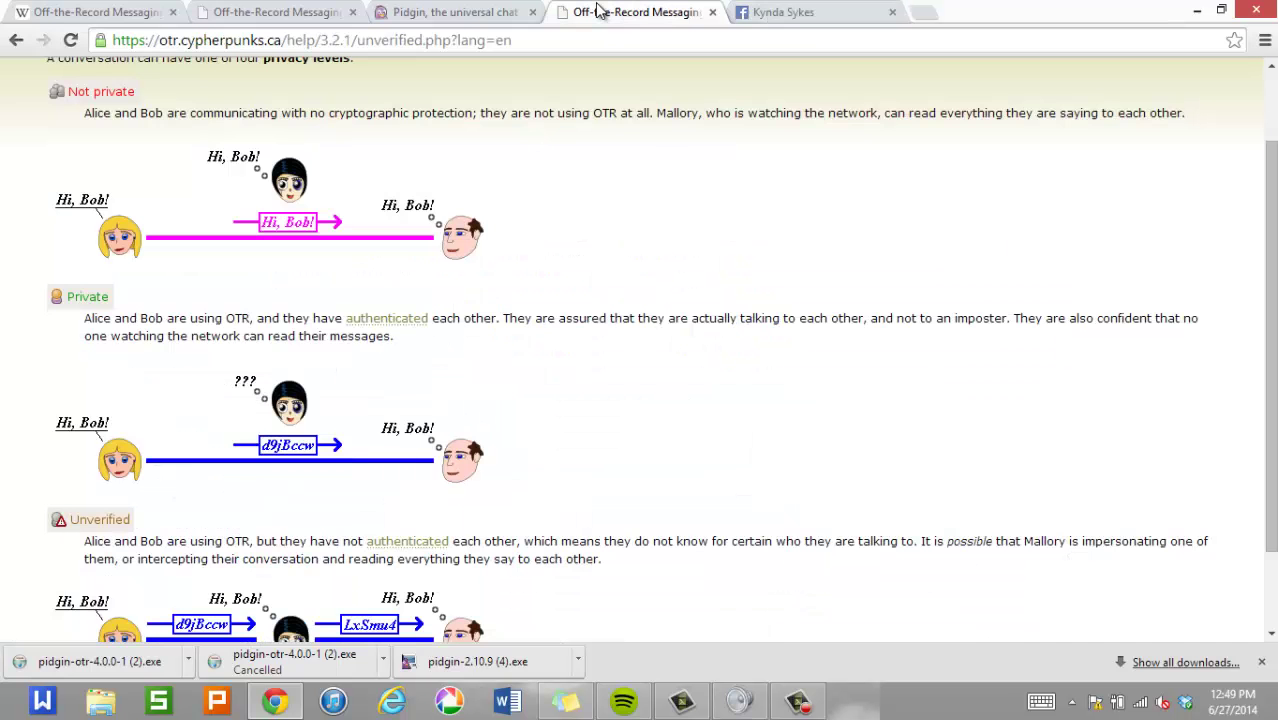
{"action": "left_click", "coordinate": [297, 13]}
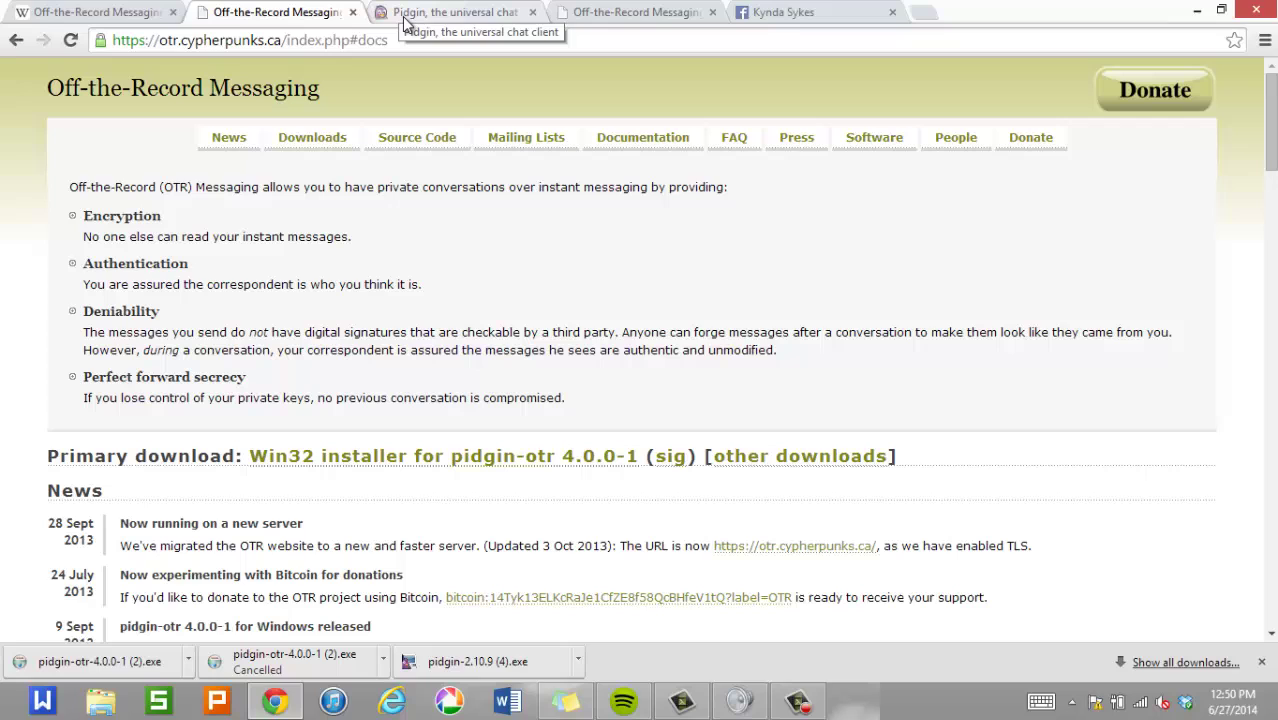
Switch to the Pidgin website at pidgin.im offering the 2.10.9 Windows download.
{"action": "left_click", "coordinate": [405, 22]}
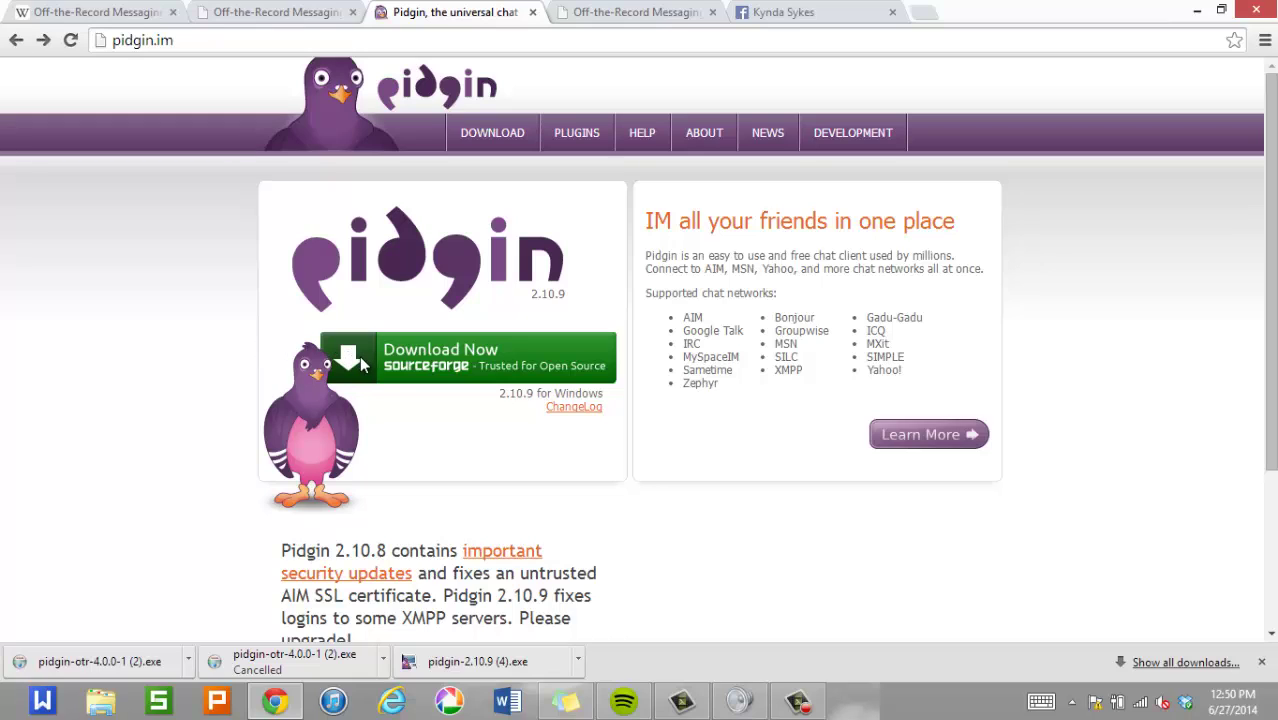
Install Pidgin 2.10.9 in English with default options, retrying the failed GTK+ Runtime download.
{"action": "left_click", "coordinate": [461, 662]}
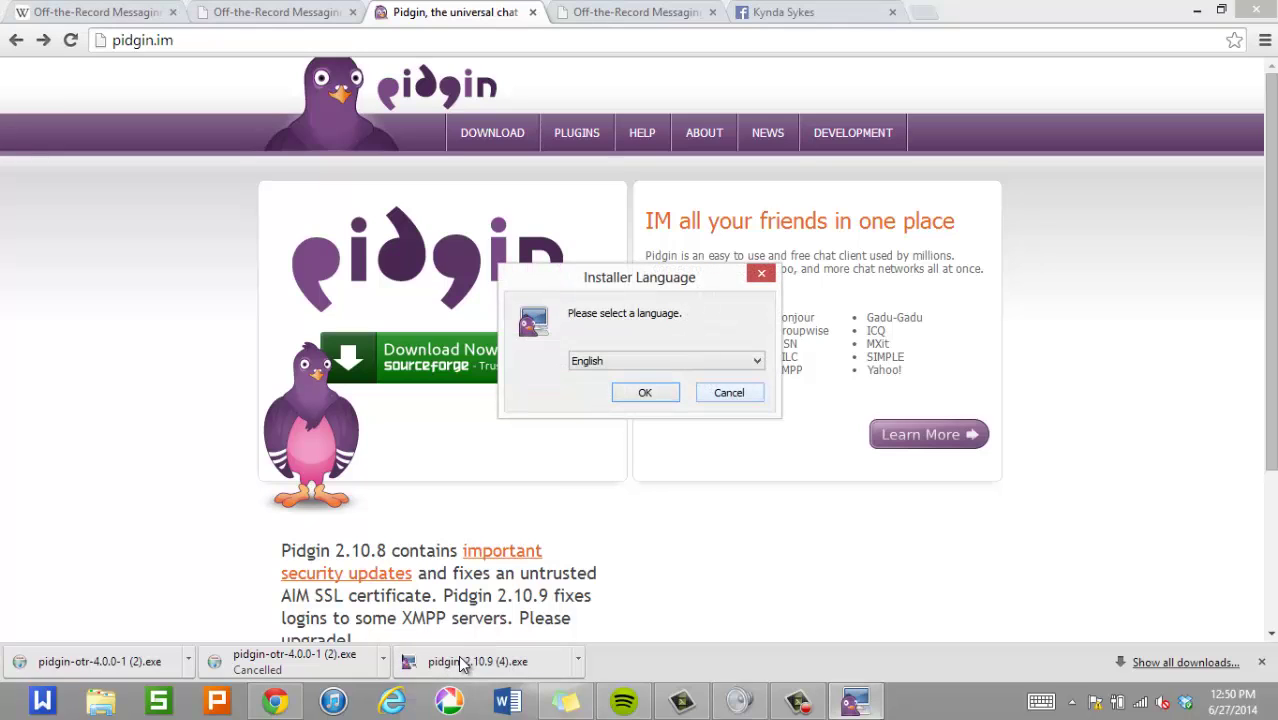
{"action": "left_click", "coordinate": [645, 393]}
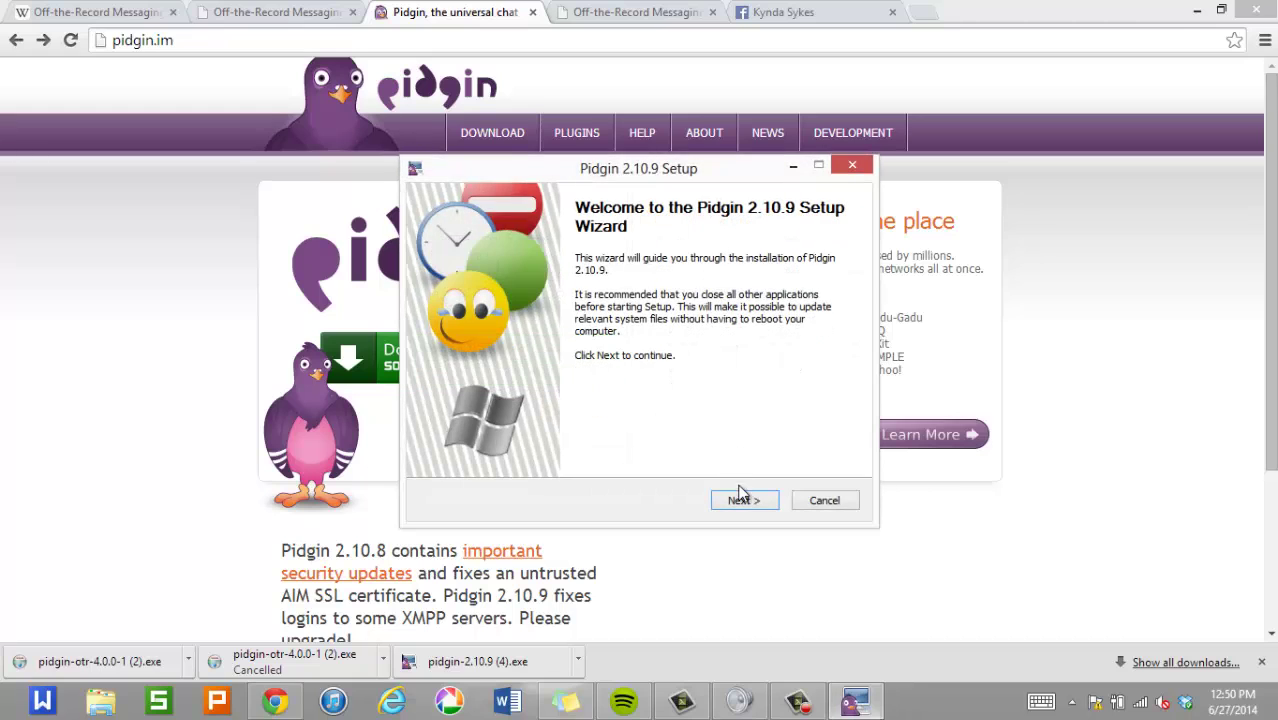
{"action": "left_click", "coordinate": [743, 500]}
{"action": "left_click", "coordinate": [743, 500]}
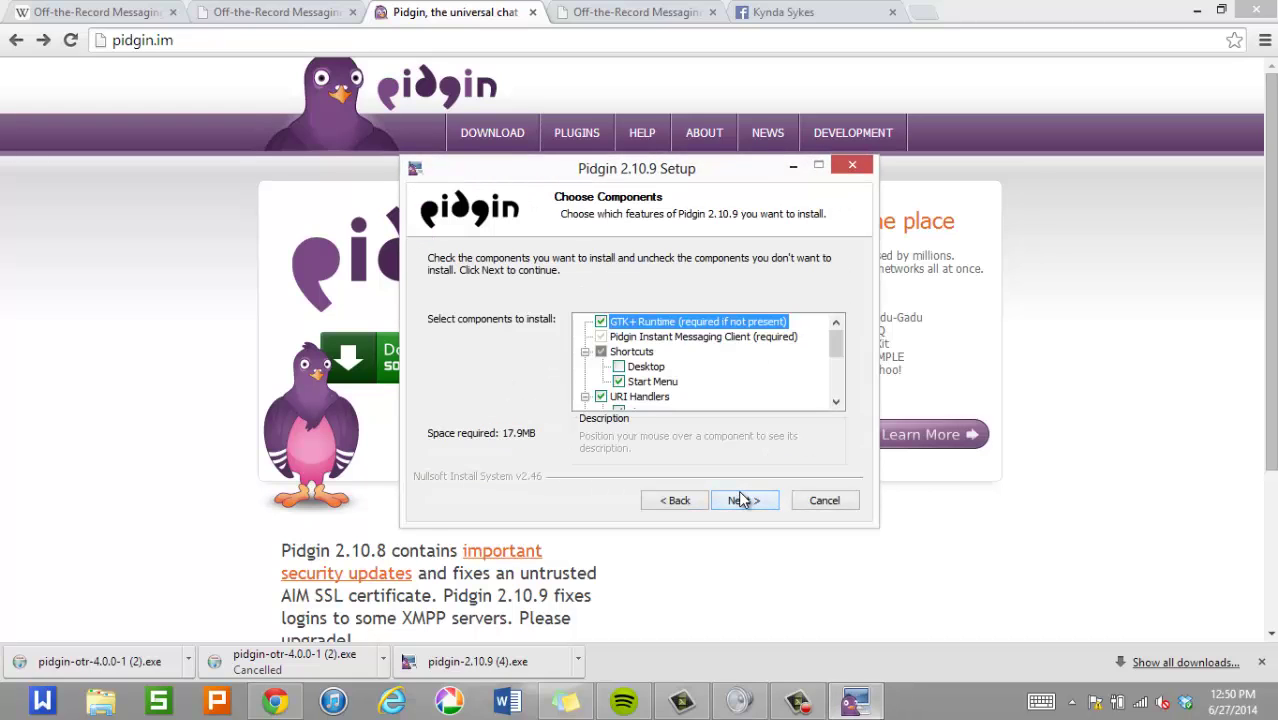
{"action": "left_click", "coordinate": [743, 500]}
{"action": "left_click", "coordinate": [743, 500]}
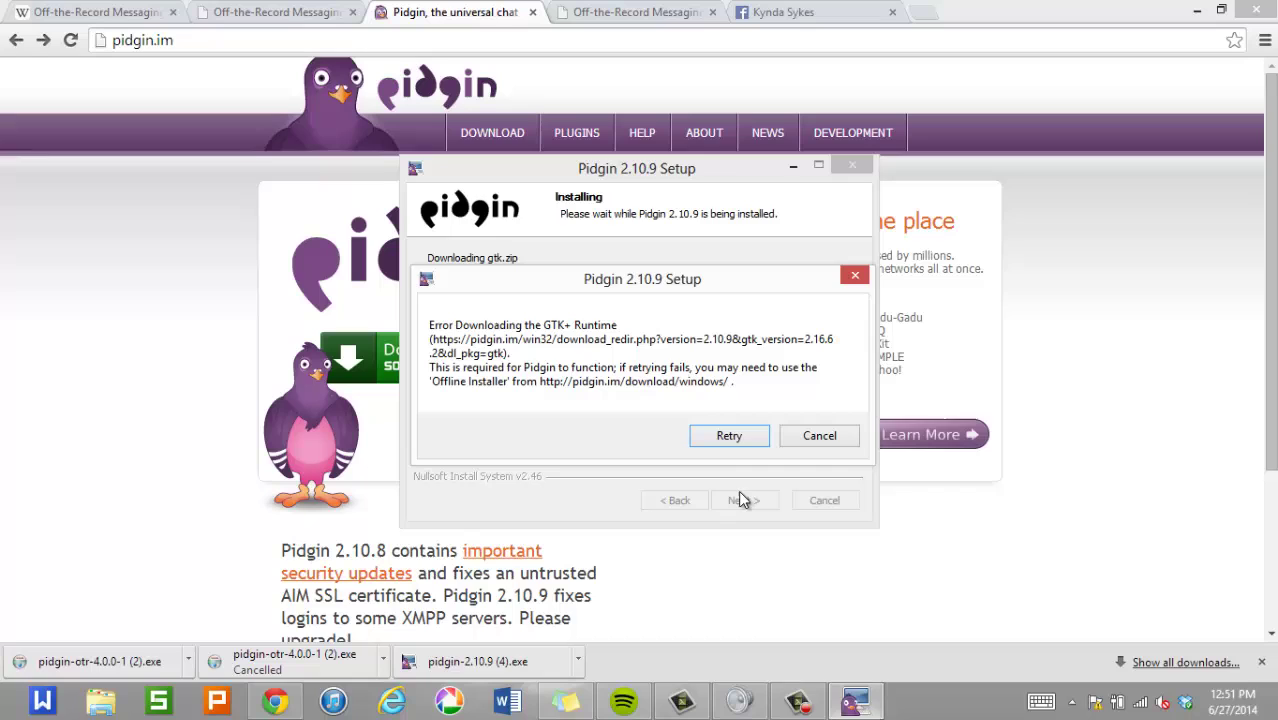
{"action": "left_click", "coordinate": [706, 441]}
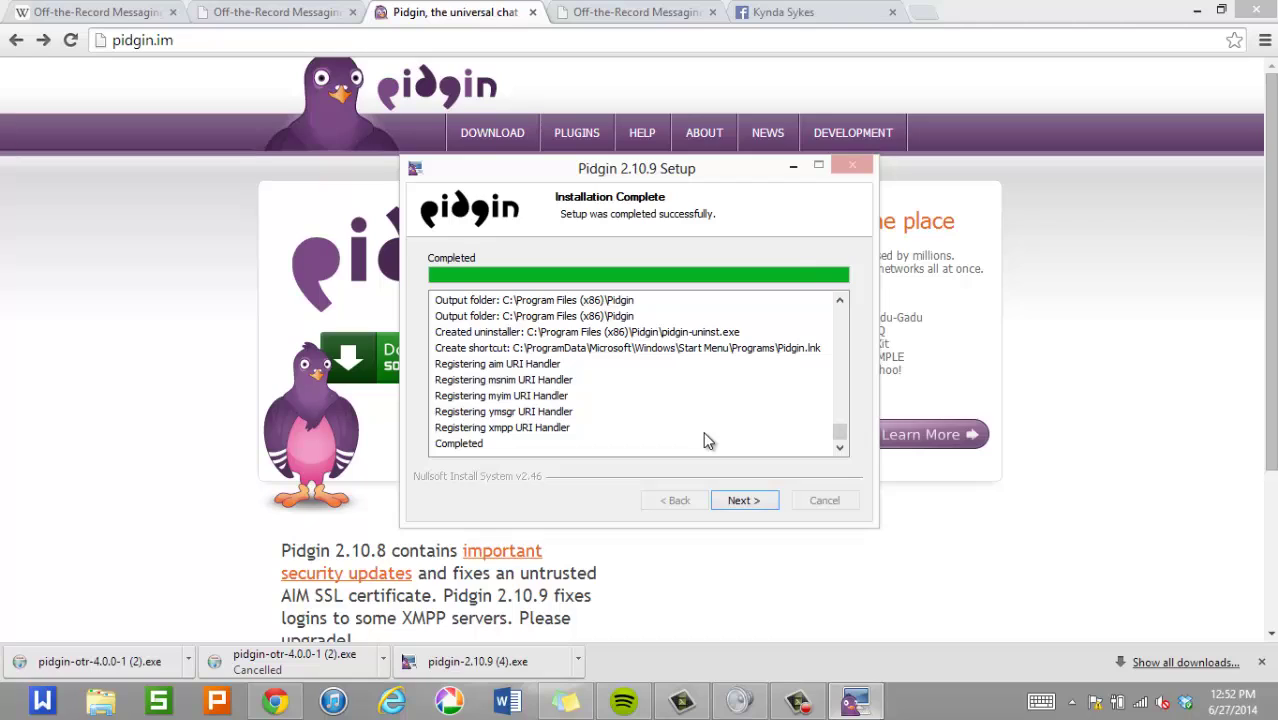
{"action": "left_click", "coordinate": [736, 503]}
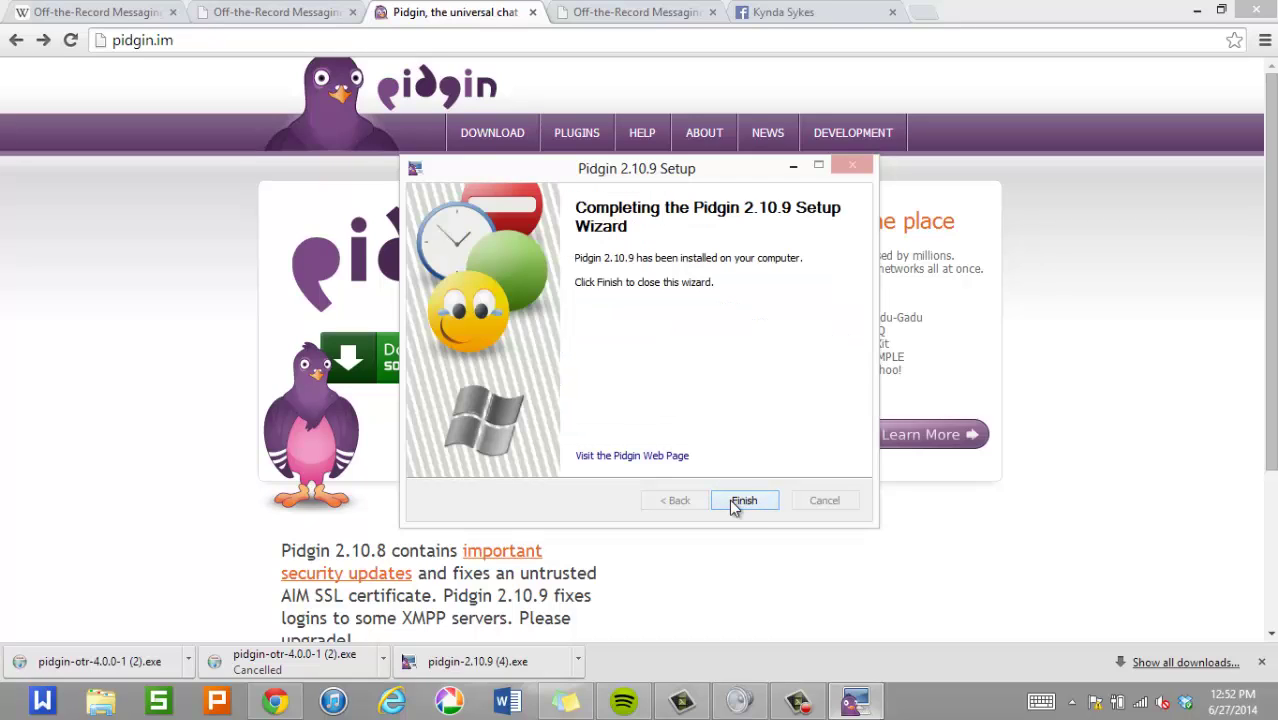
Close the setup wizard, launch Pidgin, and start a new Facebook (XMPP) account.
{"action": "left_click", "coordinate": [743, 501]}
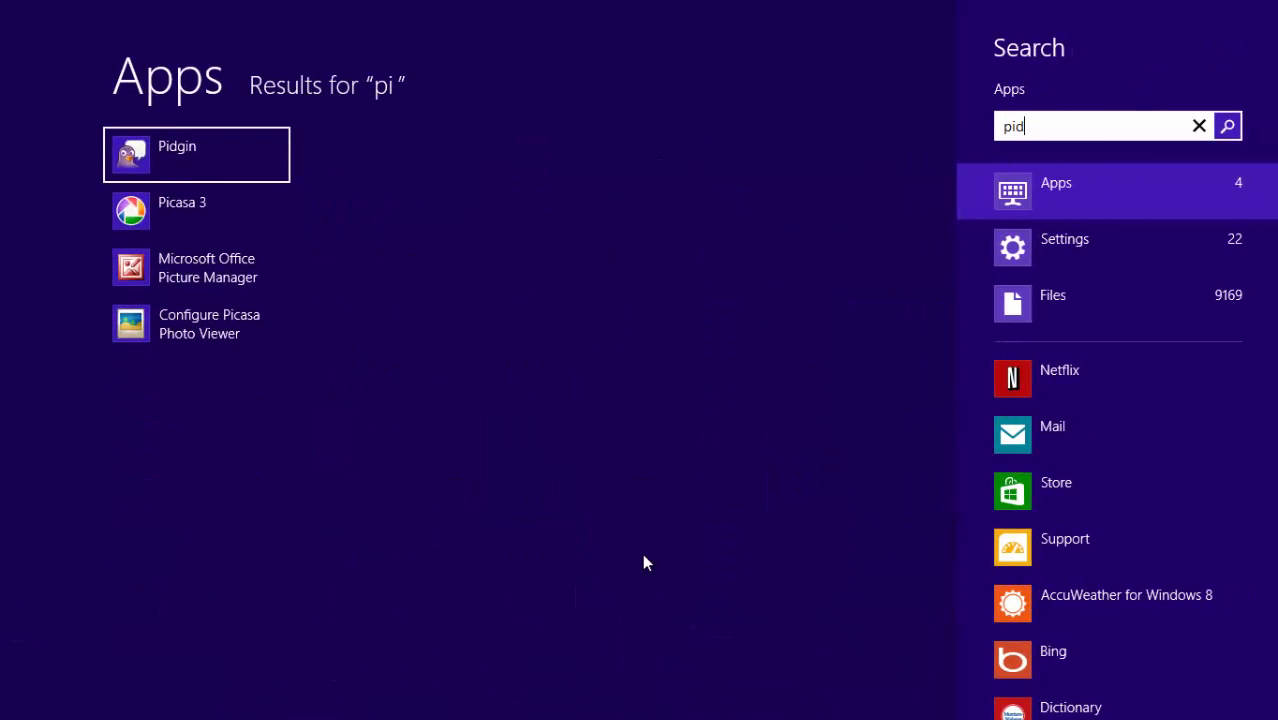
{"action": "key", "text": "Return"}
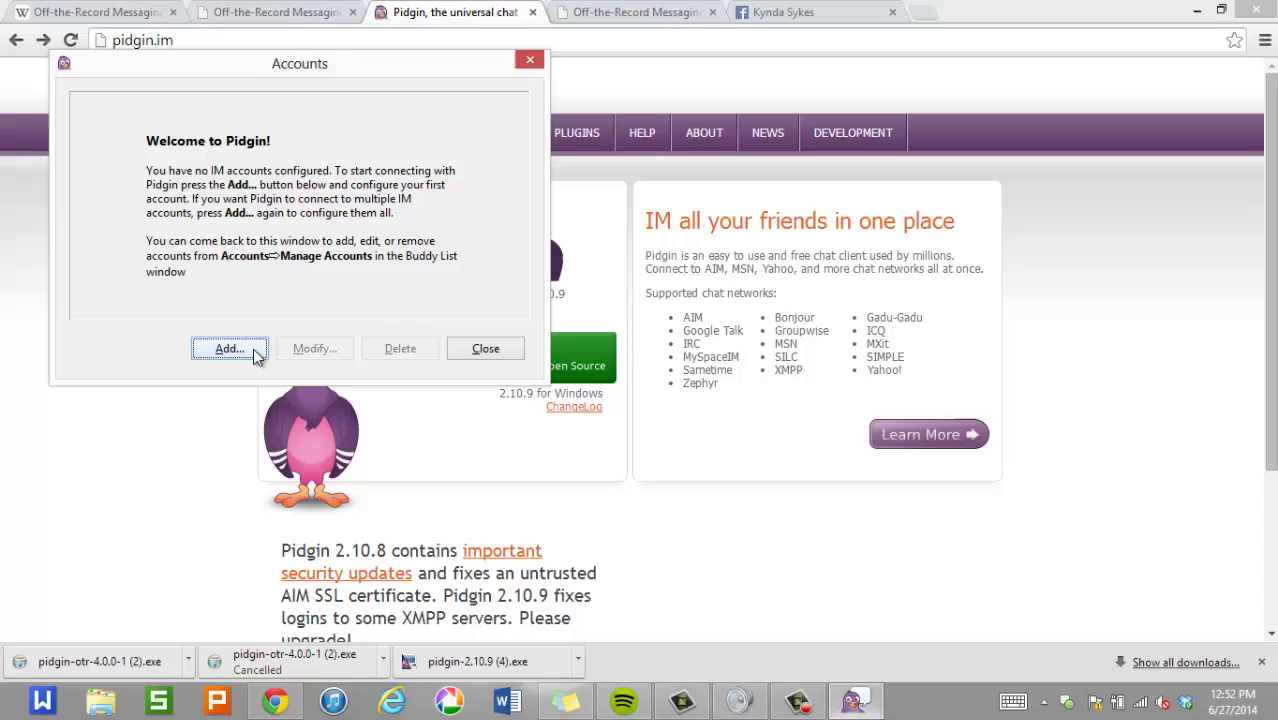
{"action": "left_click", "coordinate": [253, 355]}
{"action": "left_click", "coordinate": [361, 178]}
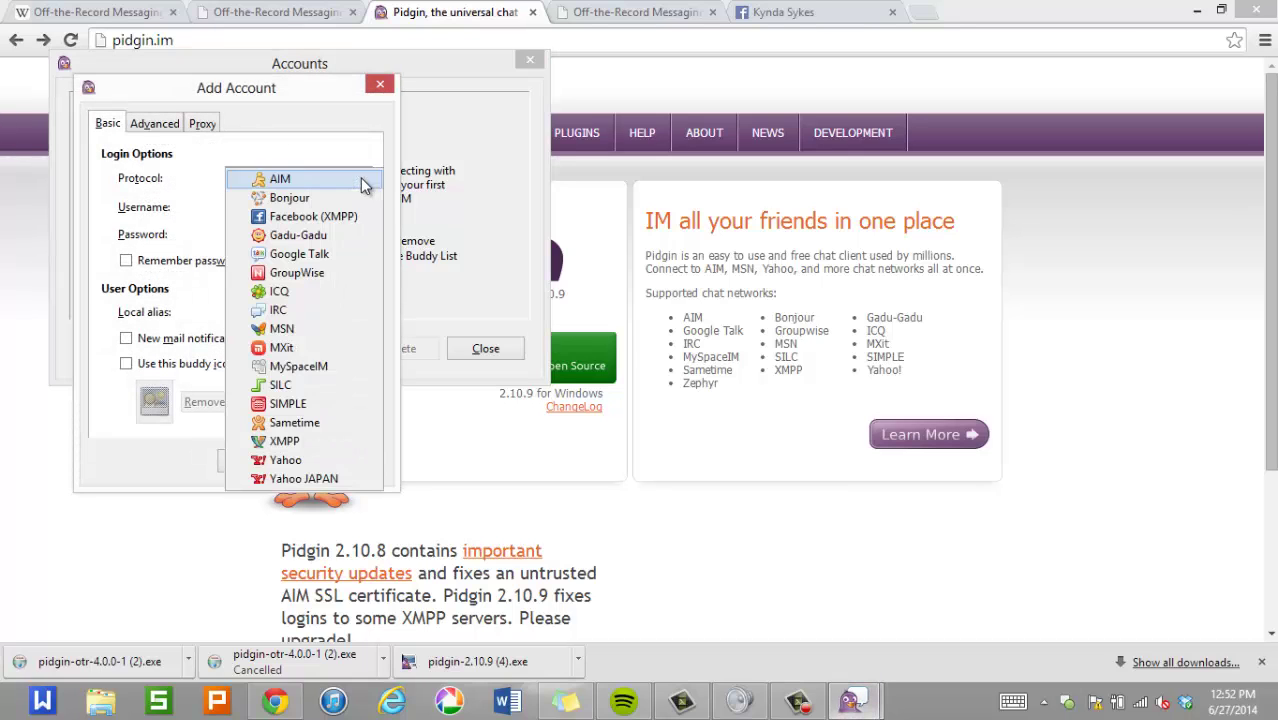
{"action": "left_click", "coordinate": [342, 212]}
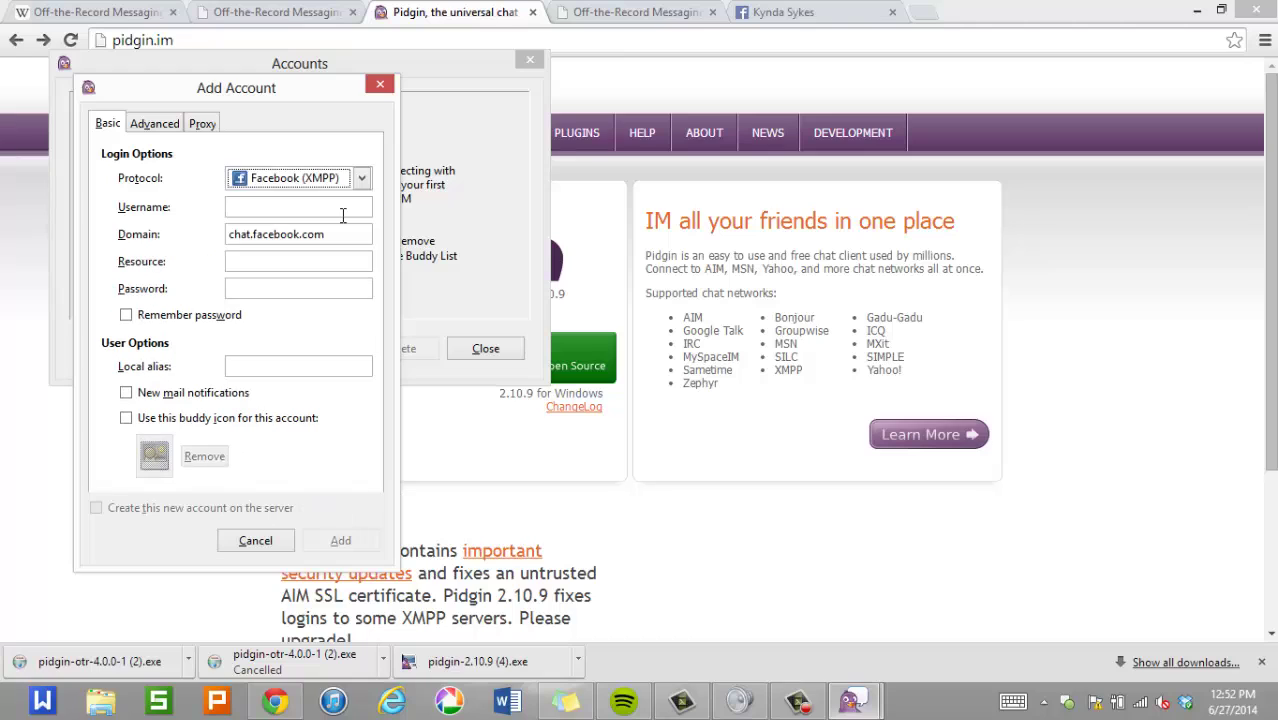
Focus the account's Username field, then switch back to the Facebook profile page in Chrome.
{"action": "left_click", "coordinate": [231, 206]}
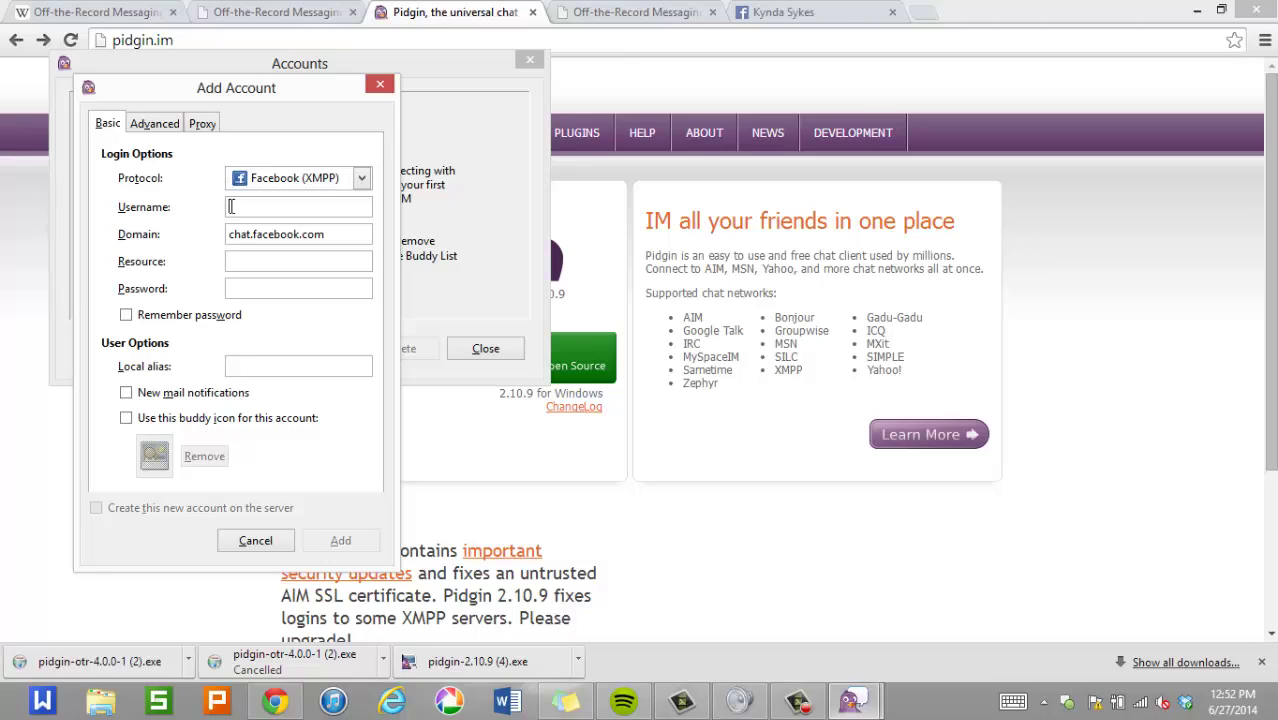
{"action": "left_click", "coordinate": [769, 14]}
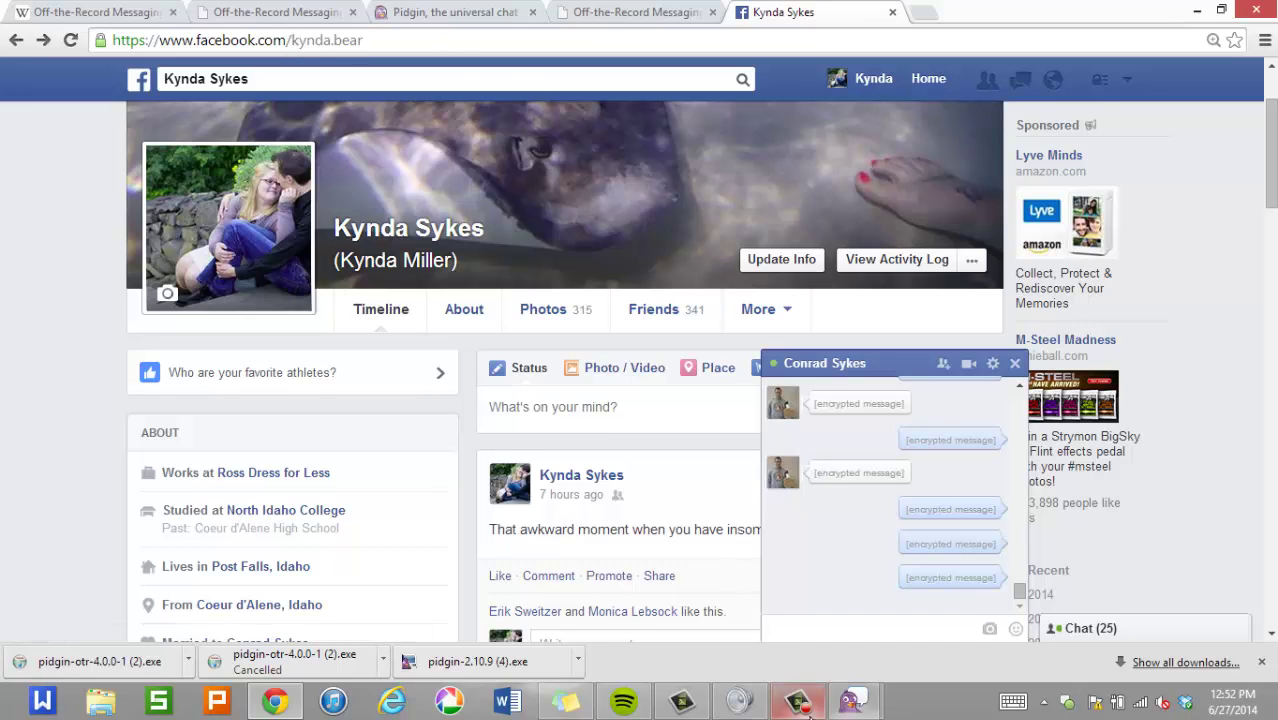
Rearrange the Accounts and Add Account windows, toggling the buddy icon option on and off.
{"action": "mouse_move", "coordinate": [852, 703]}
{"action": "left_click", "coordinate": [940, 627]}
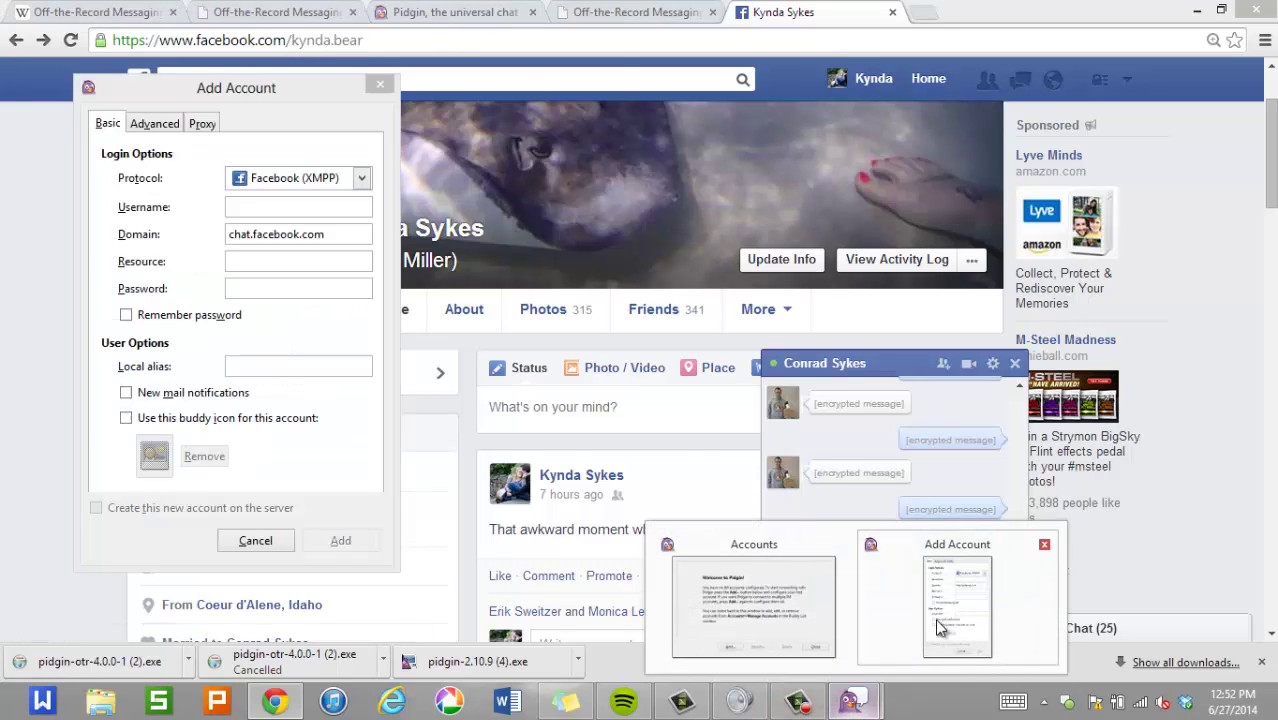
{"action": "left_click", "coordinate": [938, 626]}
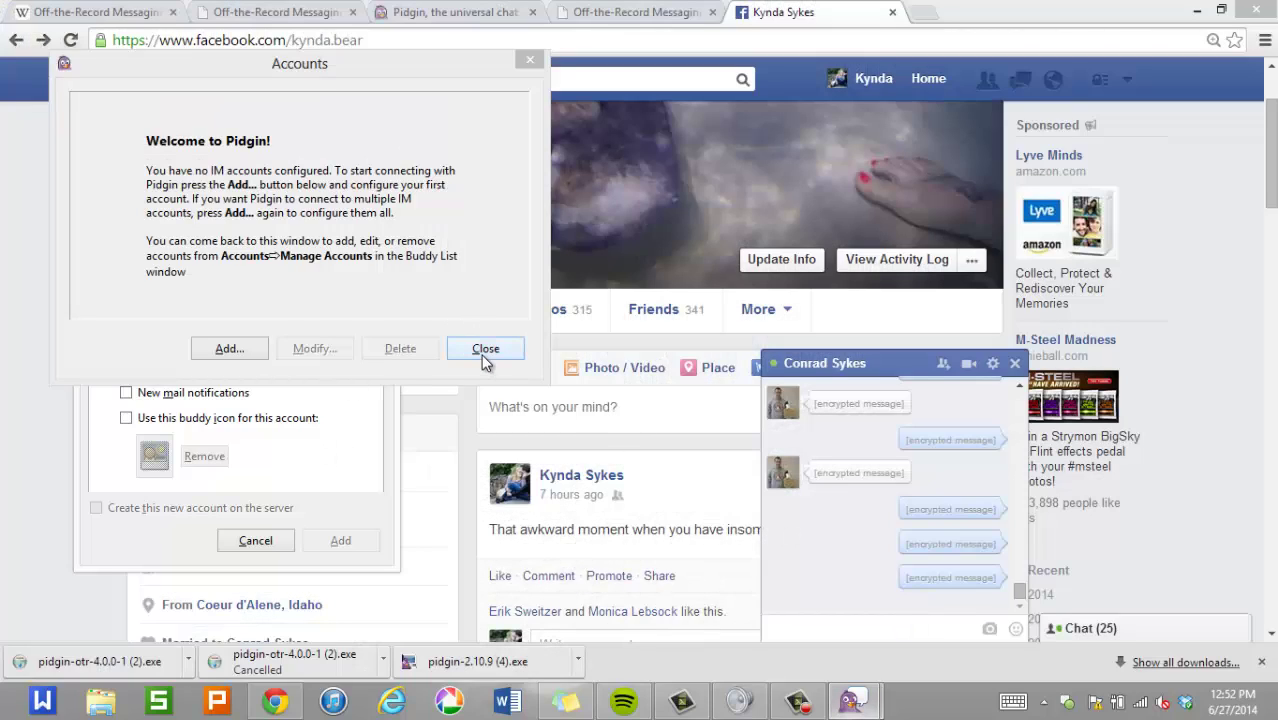
{"action": "left_click", "coordinate": [226, 421]}
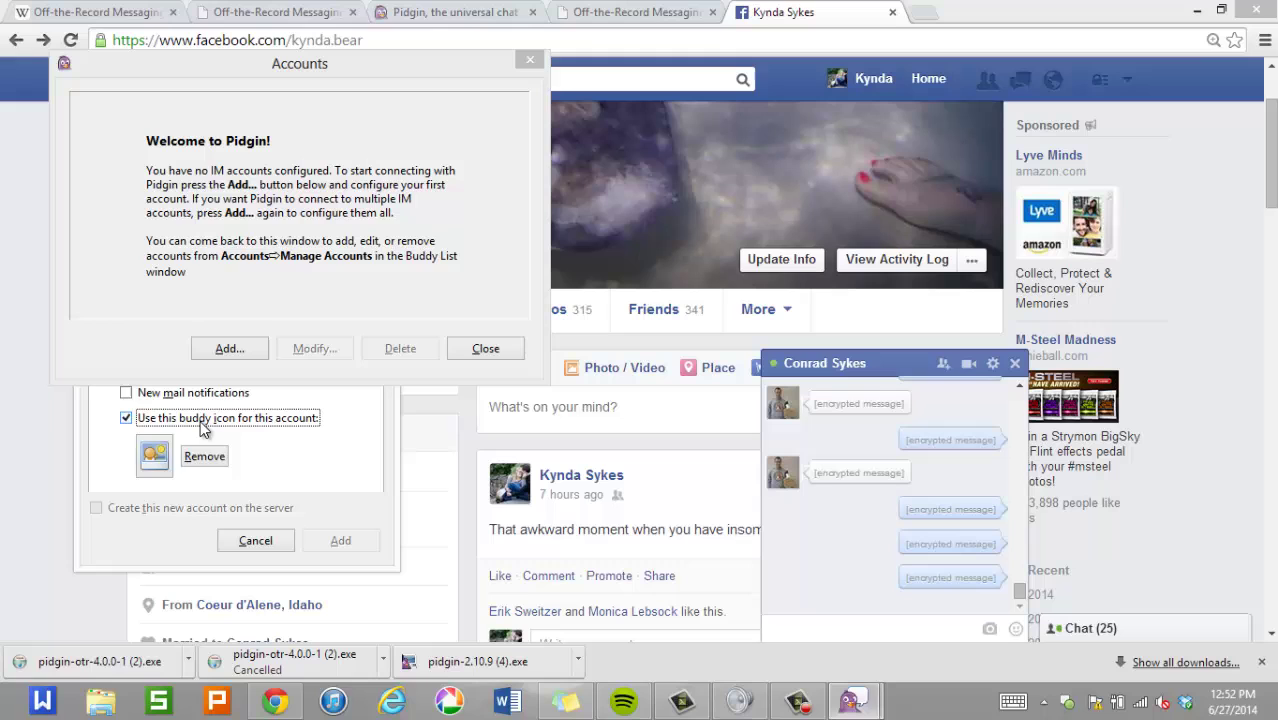
{"action": "left_click", "coordinate": [203, 426]}
{"action": "left_click", "coordinate": [414, 63]}
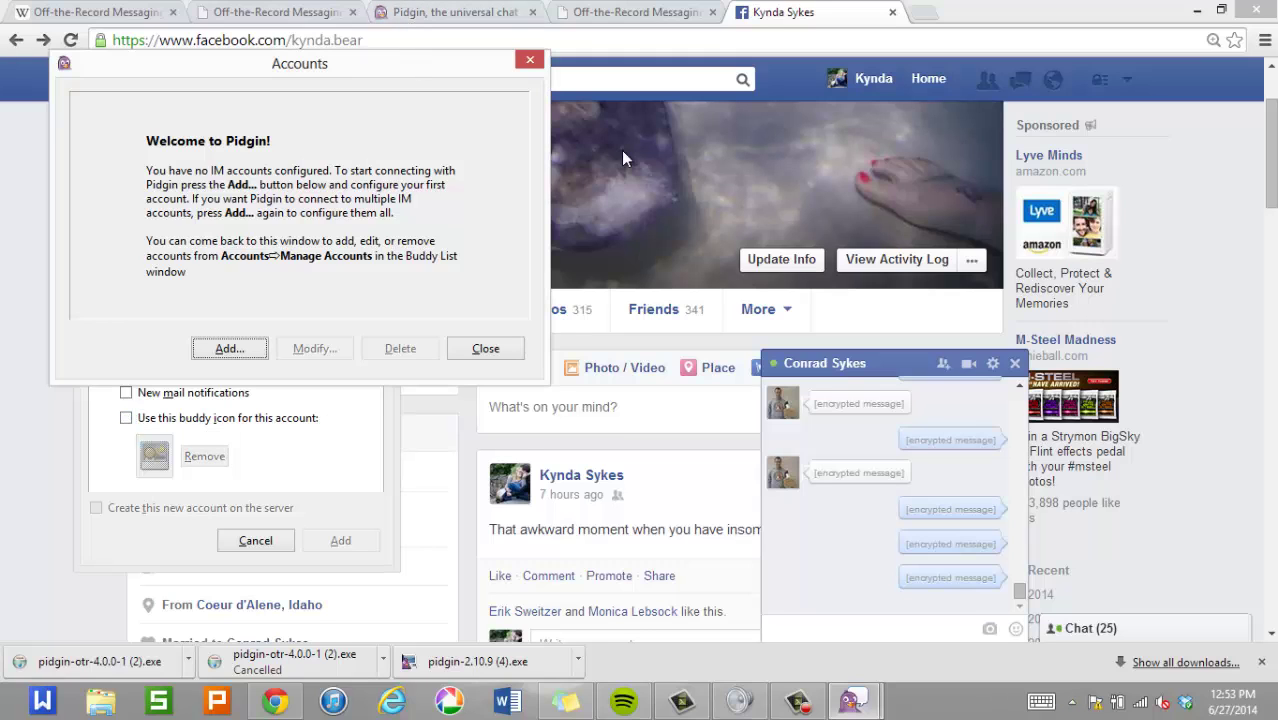
{"action": "left_click_drag", "start_coordinate": [436, 67], "coordinate": [826, 231]}
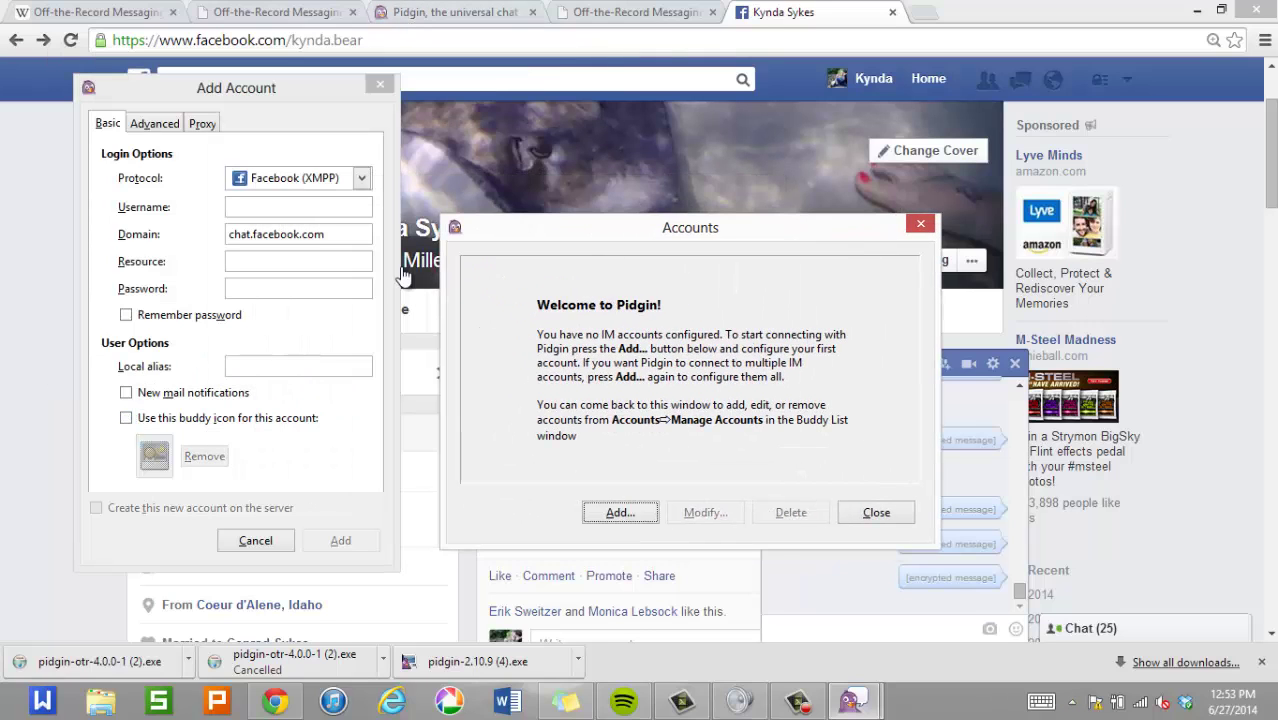
Enter the Facebook username and password, tick Remember password, and add the account.
{"action": "left_click", "coordinate": [312, 203]}
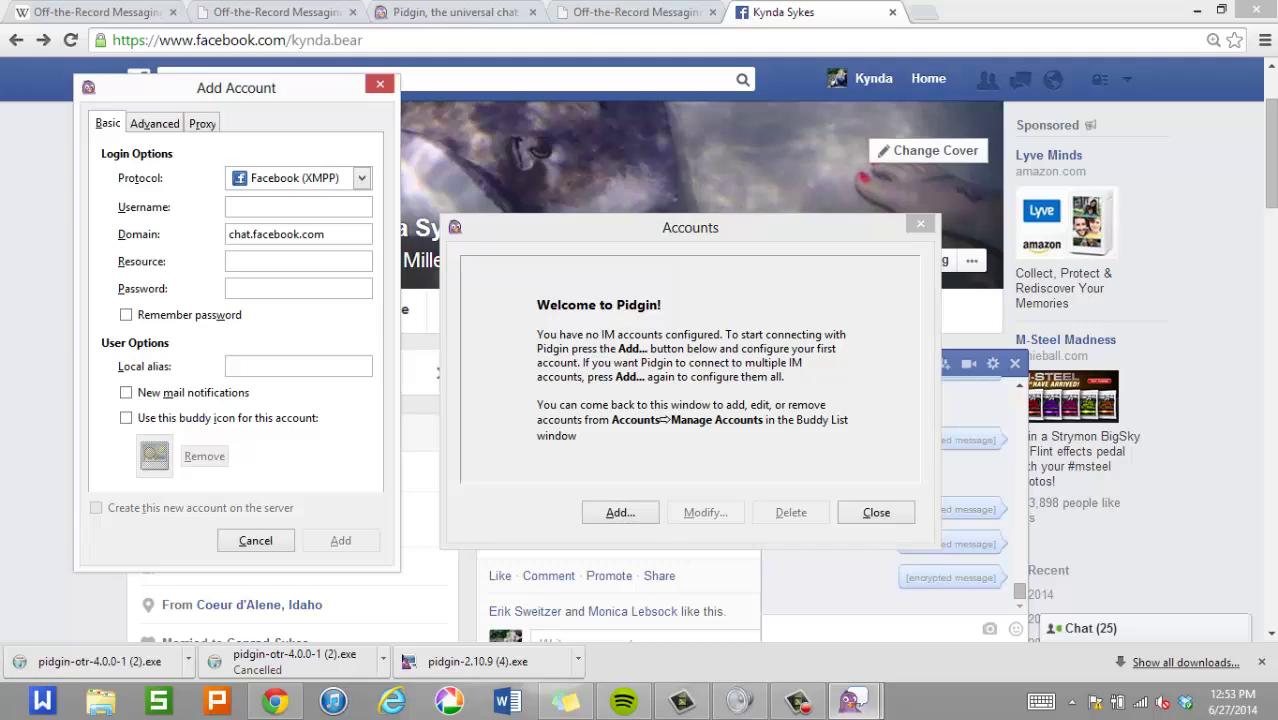
{"action": "type", "text": "kynda.bear"}
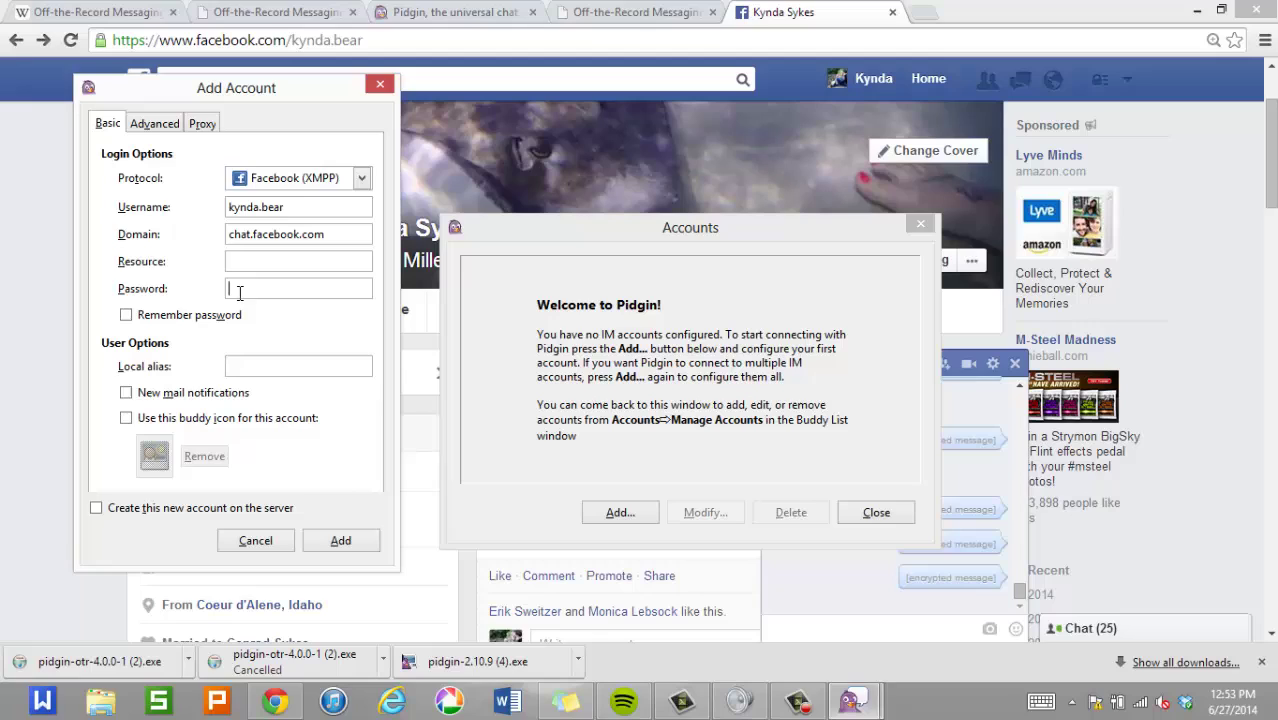
{"action": "left_click", "coordinate": [300, 289]}
{"action": "type", "text": "*******"}
{"action": "left_click", "coordinate": [138, 318]}
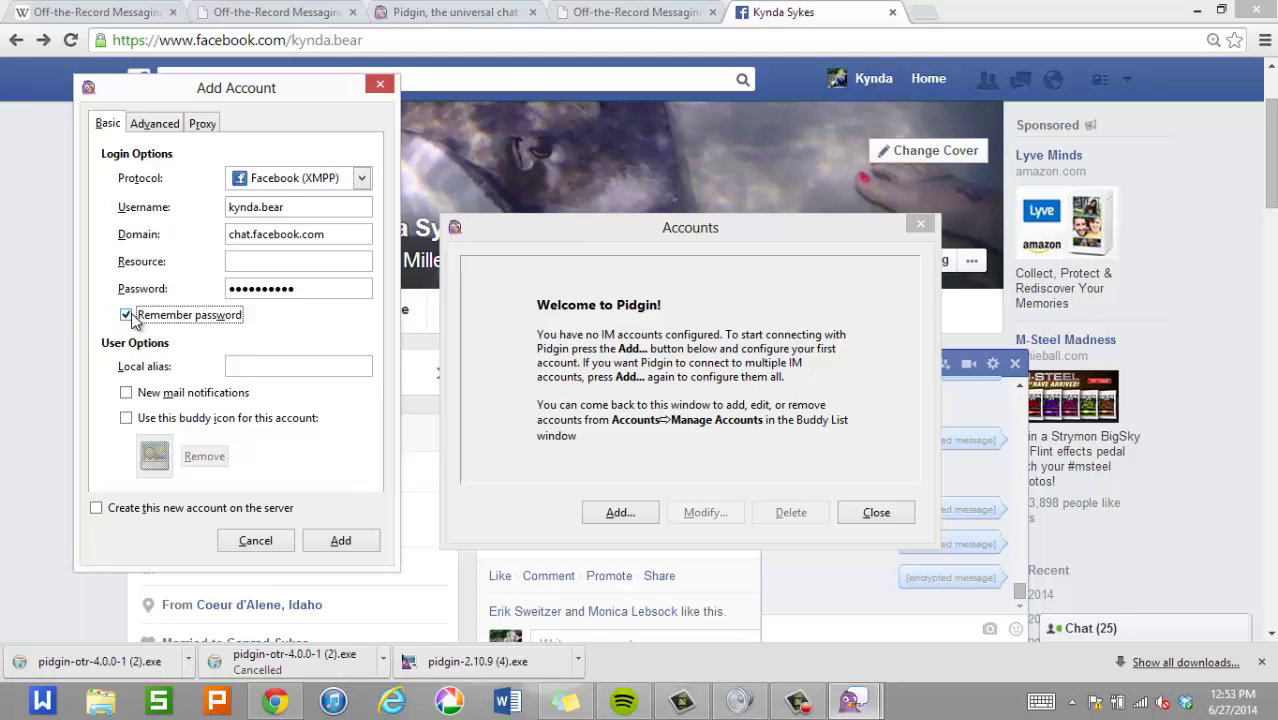
{"action": "left_click", "coordinate": [340, 541]}
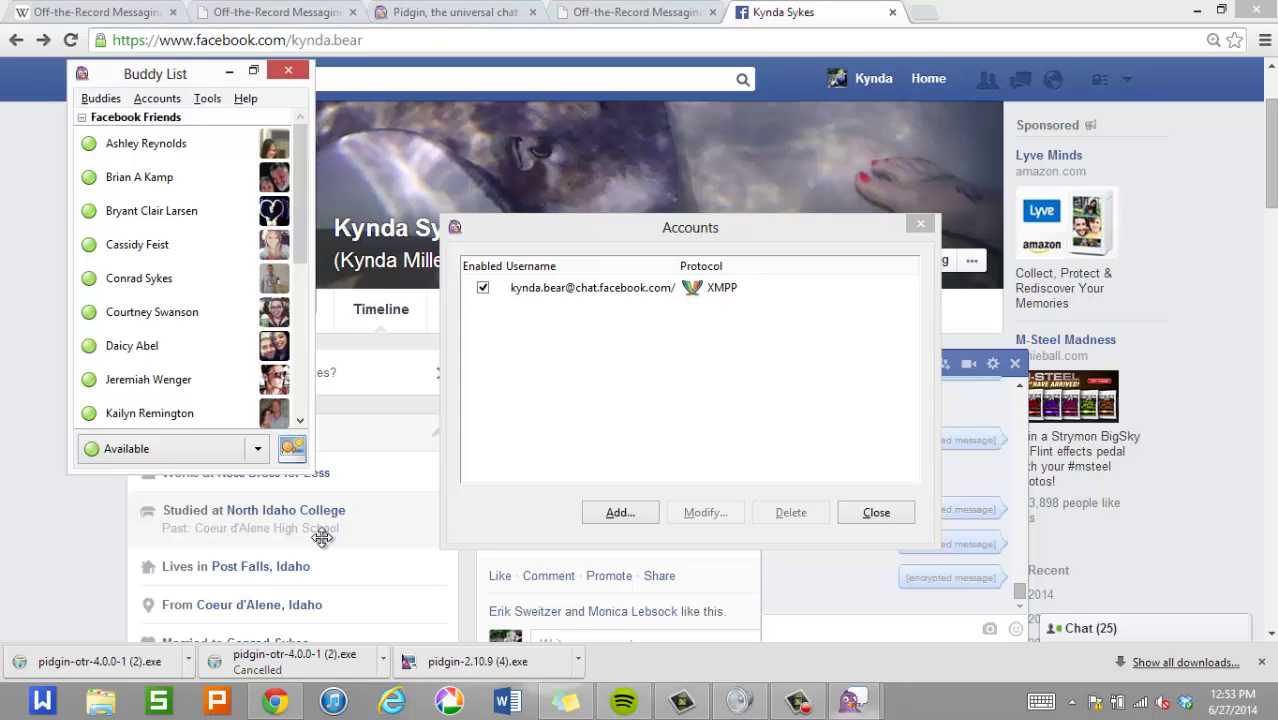
Bring Chrome forward and show the Off-the-Record Messaging homepage.
{"action": "left_click", "coordinate": [40, 394]}
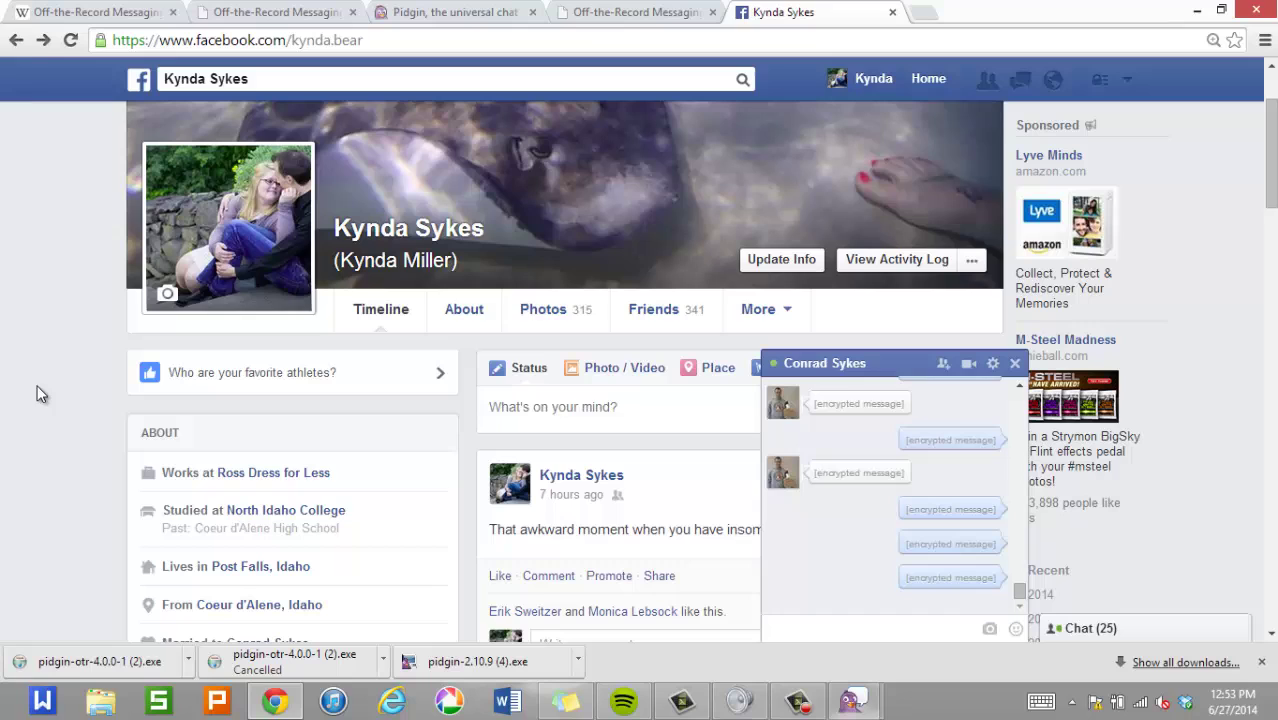
{"action": "left_click", "coordinate": [262, 12]}
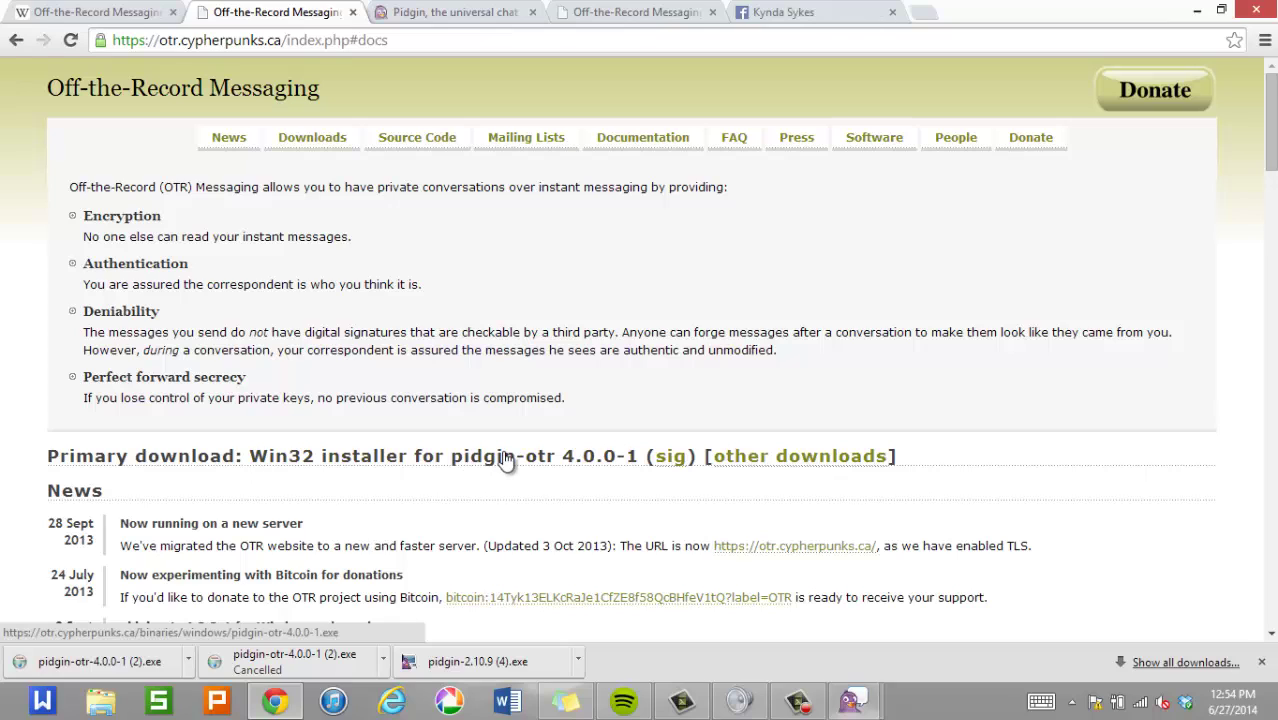
Install pidgin-otr 4.0.0-1 with default settings and close its setup wizard.
{"action": "left_click", "coordinate": [146, 658]}
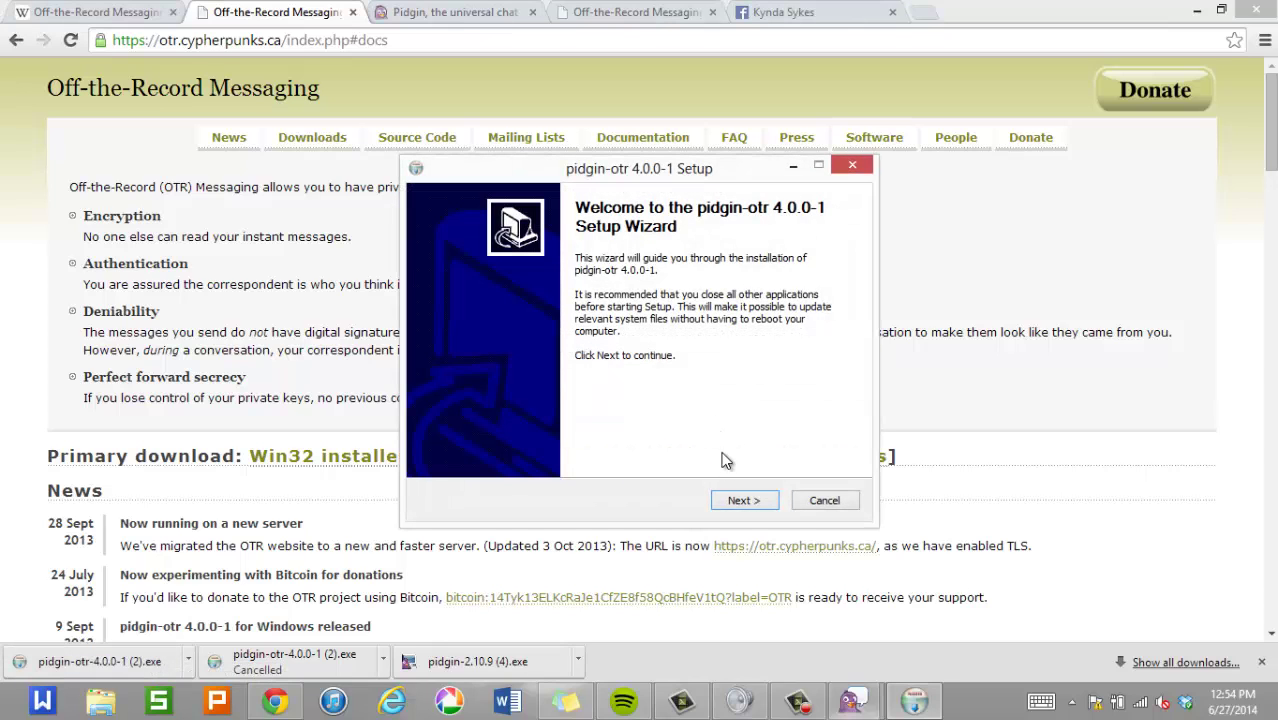
{"action": "left_click", "coordinate": [733, 500]}
{"action": "left_click", "coordinate": [733, 500]}
{"action": "left_click", "coordinate": [733, 502]}
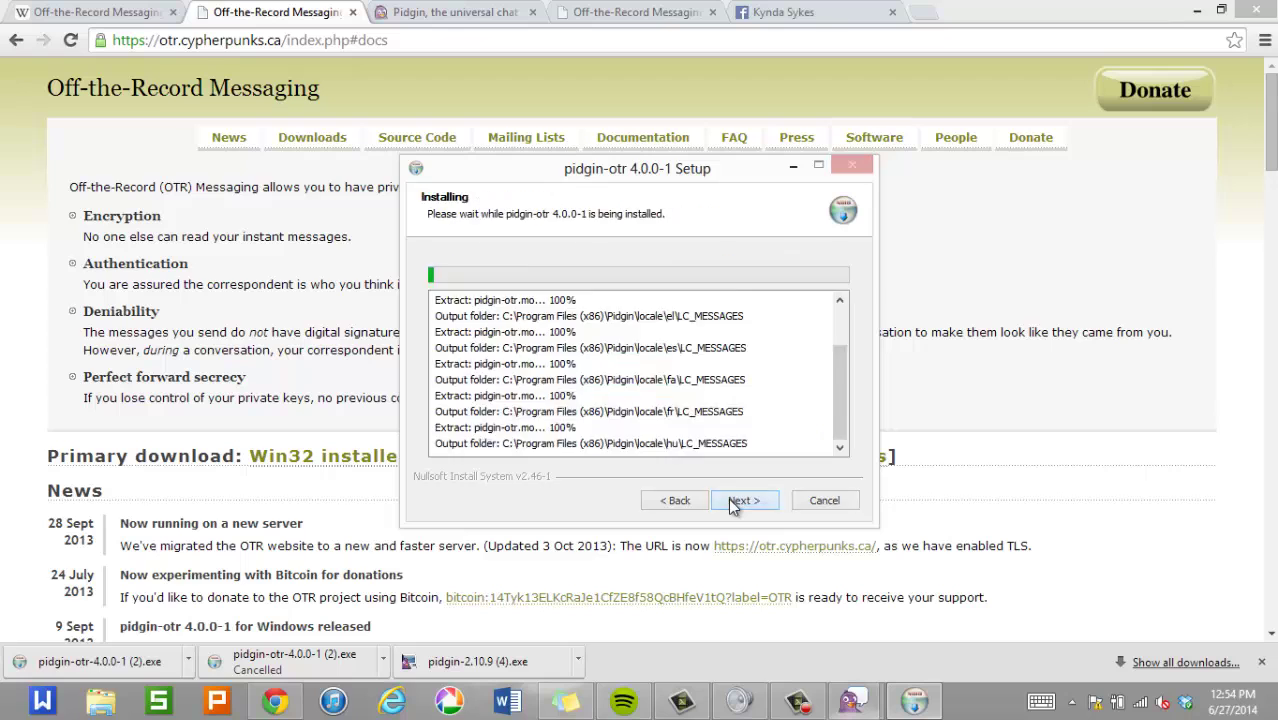
{"action": "left_click", "coordinate": [728, 498]}
{"action": "left_click", "coordinate": [728, 498]}
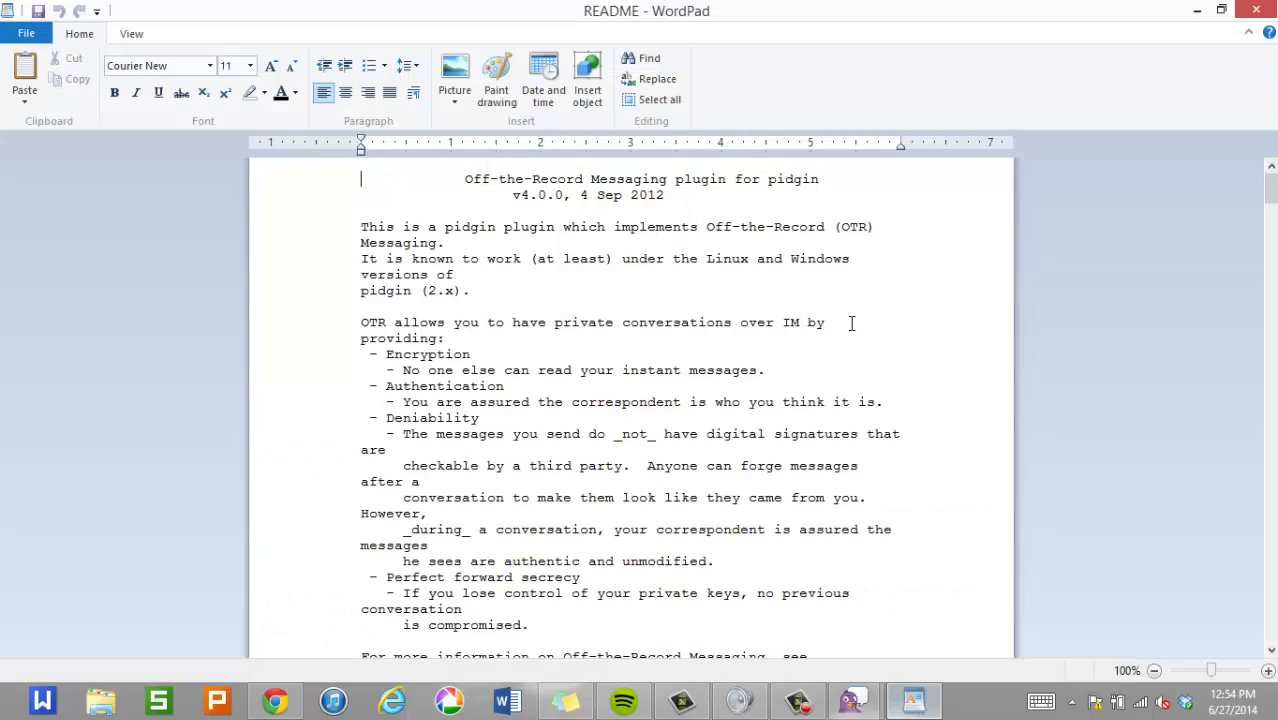
Scroll the pidgin-otr README toward its Usage section, then close WordPad.
{"action": "left_click_drag", "start_coordinate": [1272, 198], "coordinate": [1255, 170]}
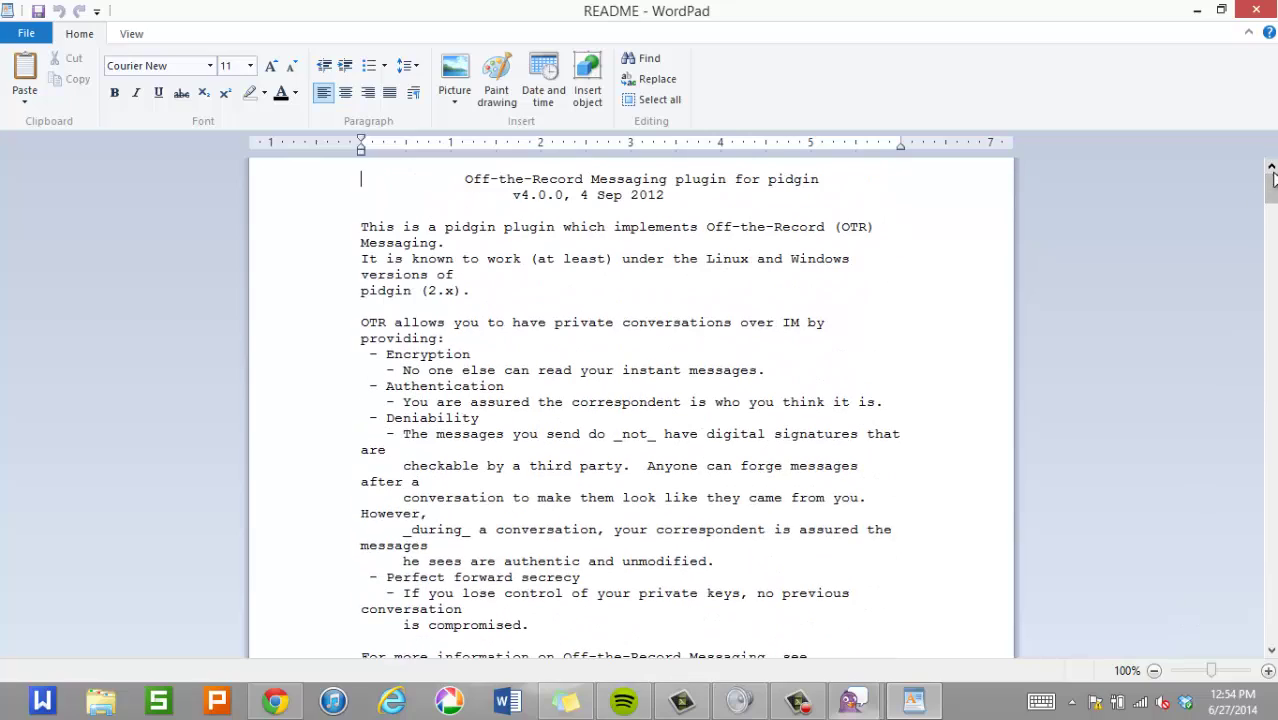
{"action": "left_click", "coordinate": [1262, 15]}
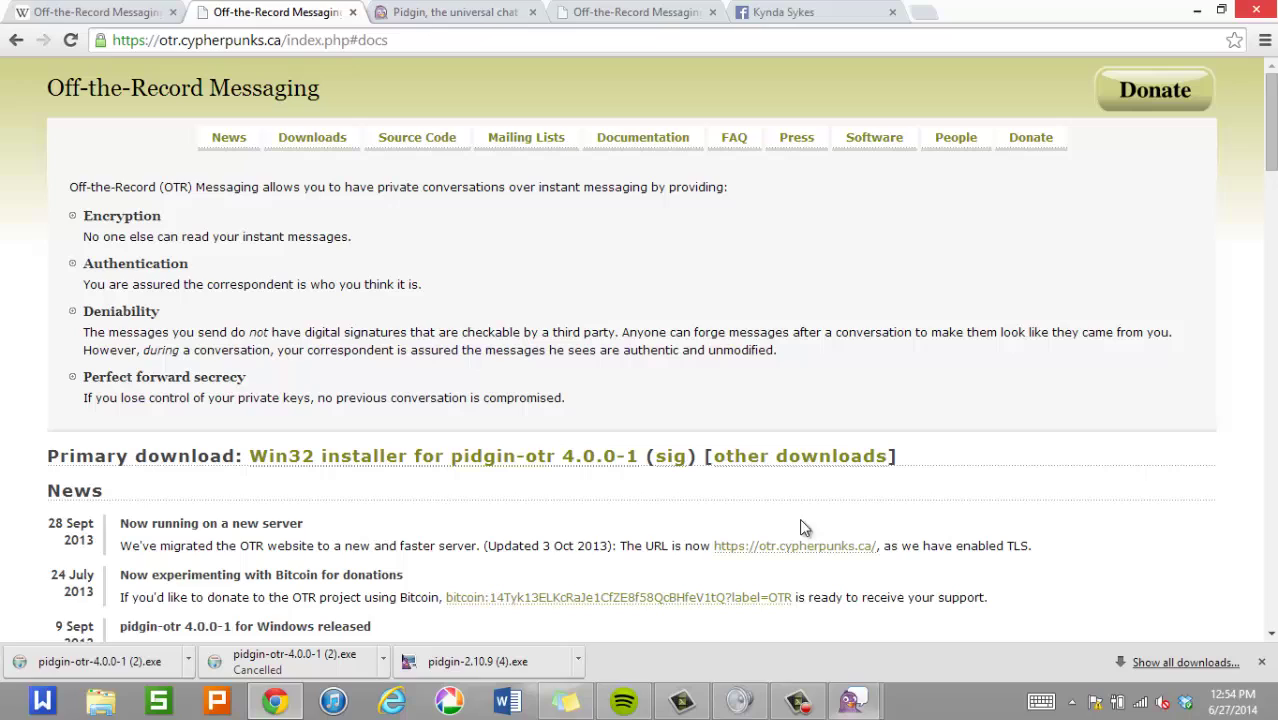
Bring the Pidgin windows back into view and maximize the Buddy List.
{"action": "mouse_move", "coordinate": [843, 706]}
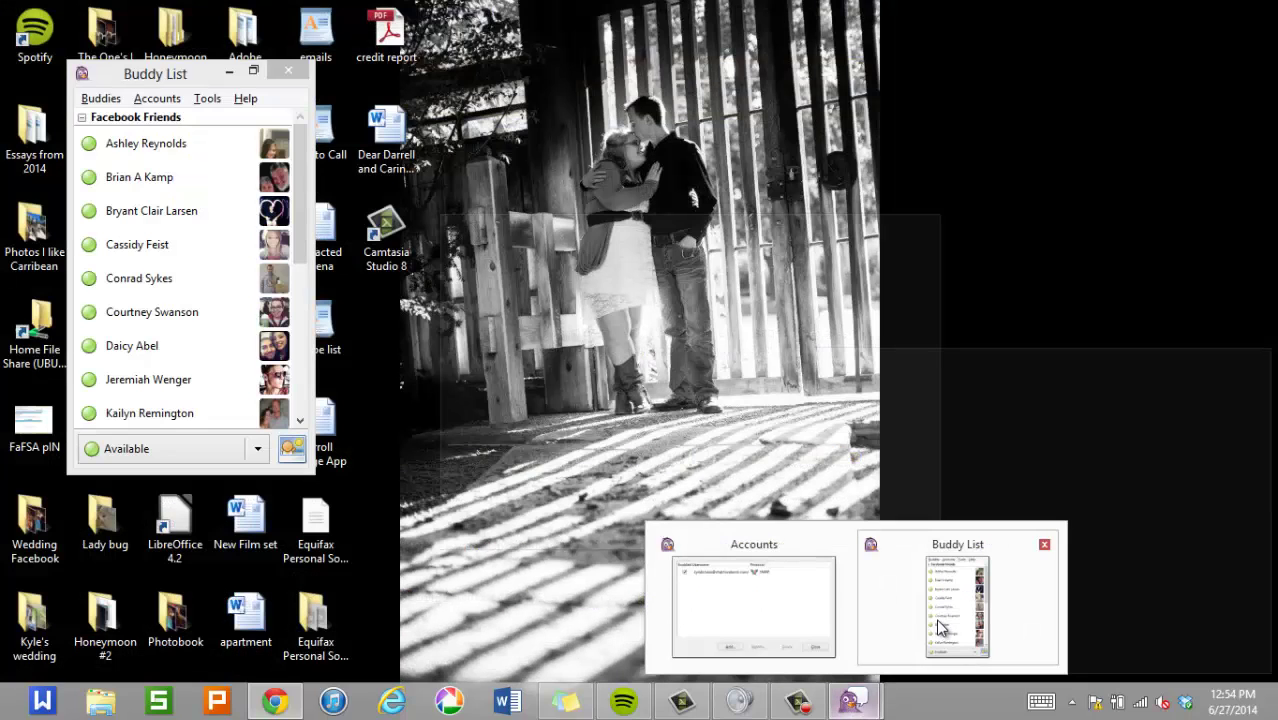
{"action": "left_click", "coordinate": [938, 625]}
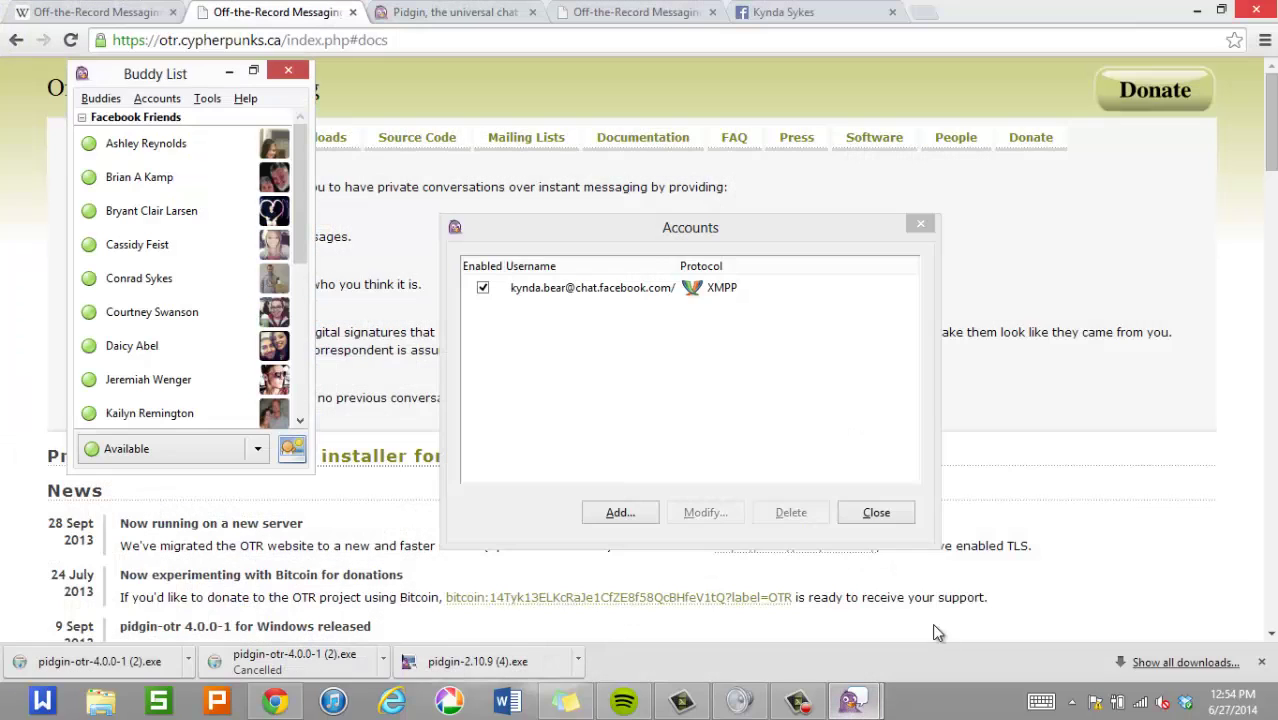
{"action": "left_click", "coordinate": [257, 69]}
{"action": "left_click", "coordinate": [222, 40]}
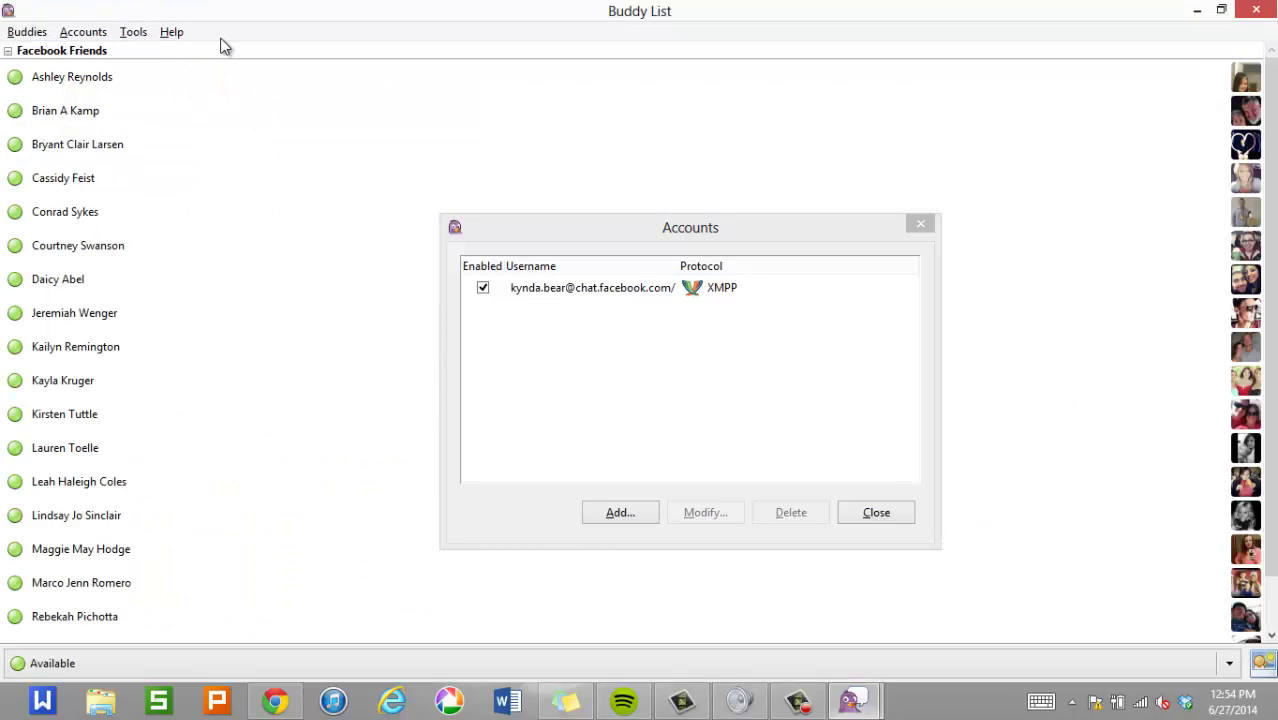
Enable the Off-the-Record Messaging plugin in the Tools > Plugins list.
{"action": "left_click", "coordinate": [134, 33]}
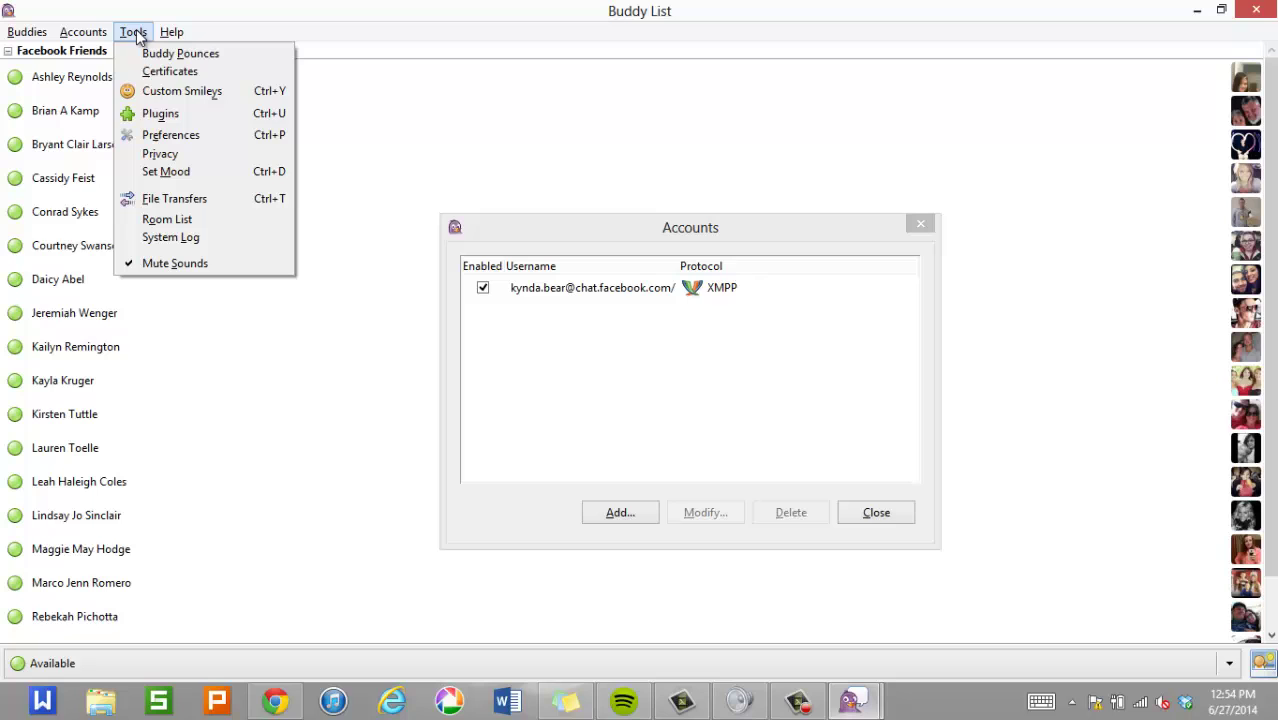
{"action": "left_click", "coordinate": [190, 116]}
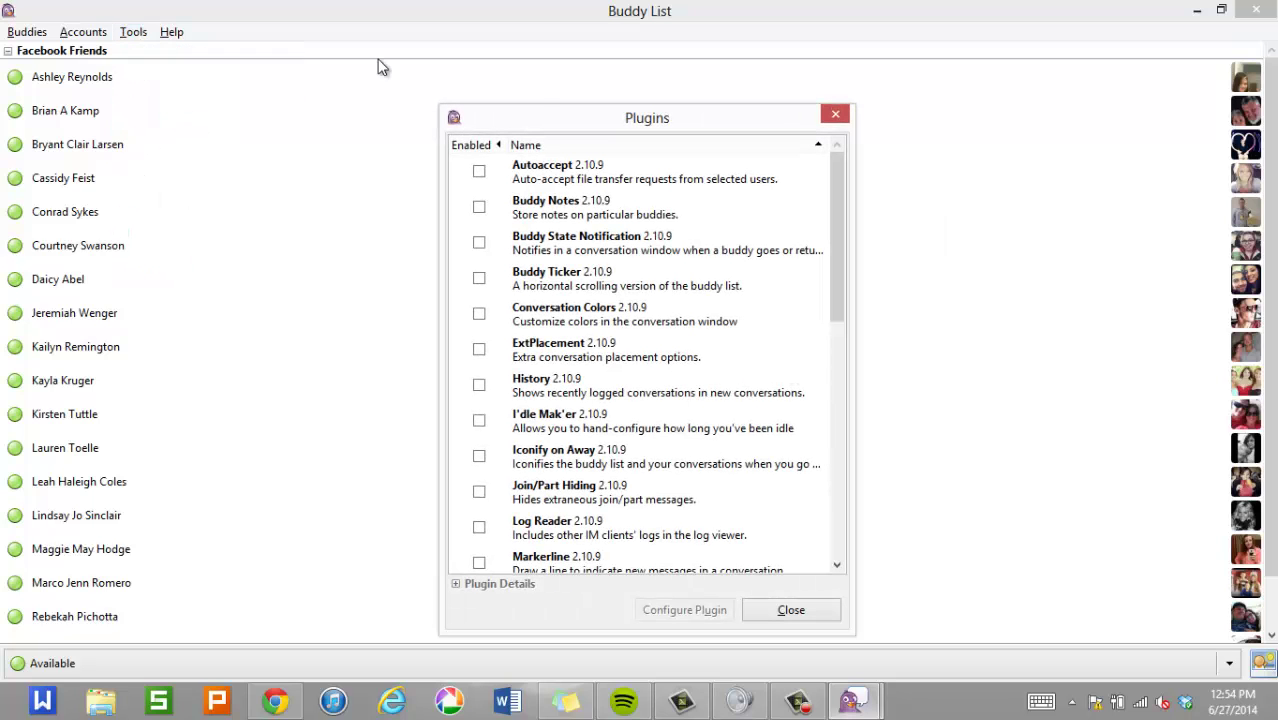
{"action": "left_click_drag", "start_coordinate": [837, 255], "coordinate": [809, 425]}
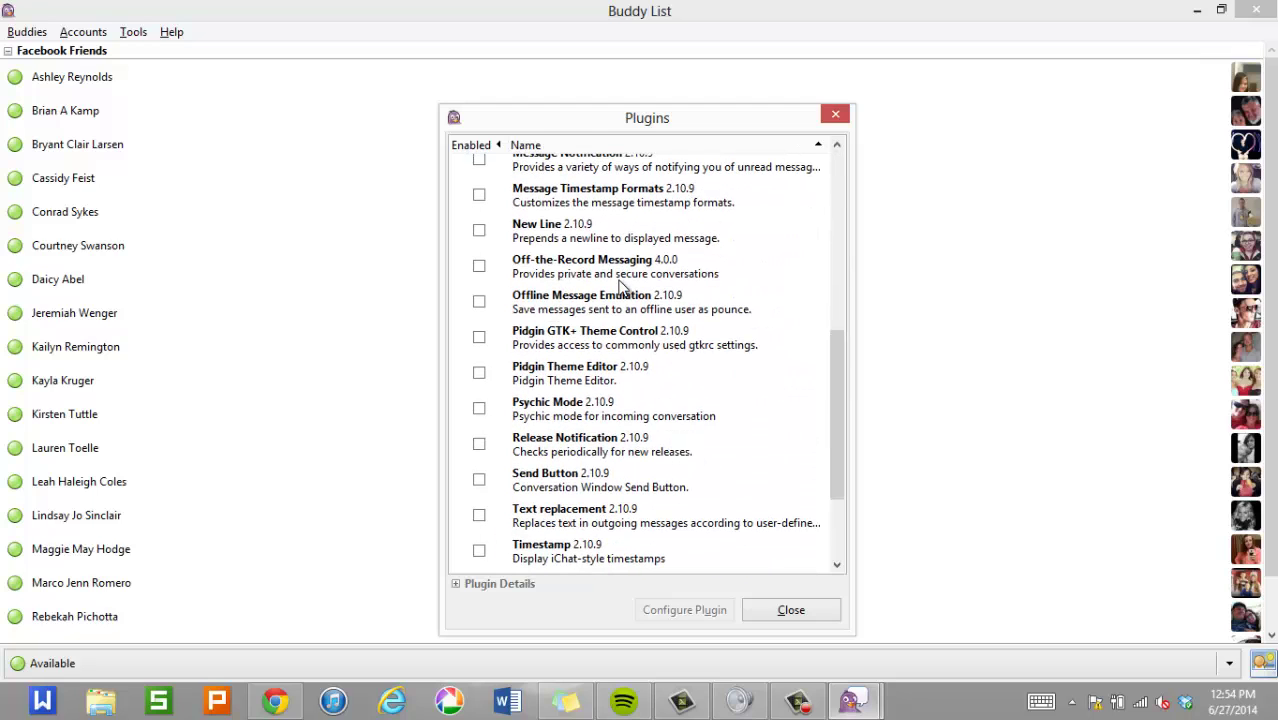
{"action": "mouse_move", "coordinate": [528, 277]}
{"action": "left_click", "coordinate": [479, 267]}
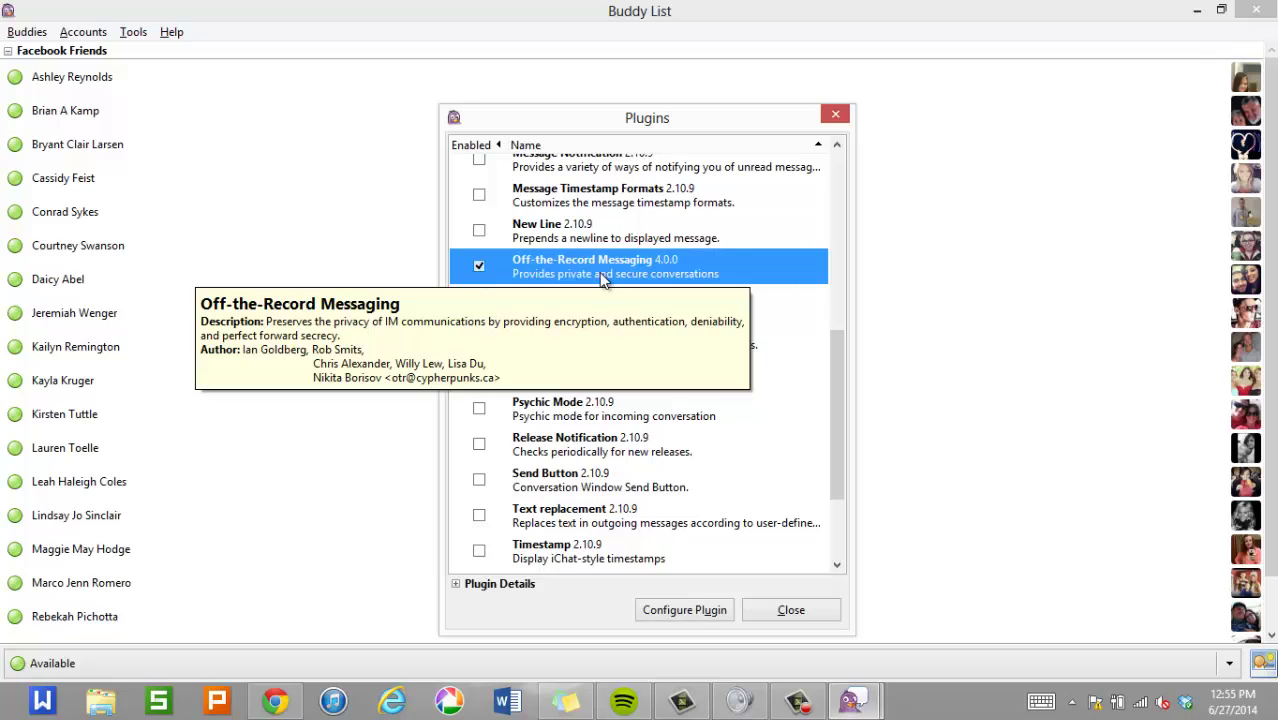
Open the Off-the-Record Messaging plugin's configuration dialog.
{"action": "left_click", "coordinate": [658, 612]}
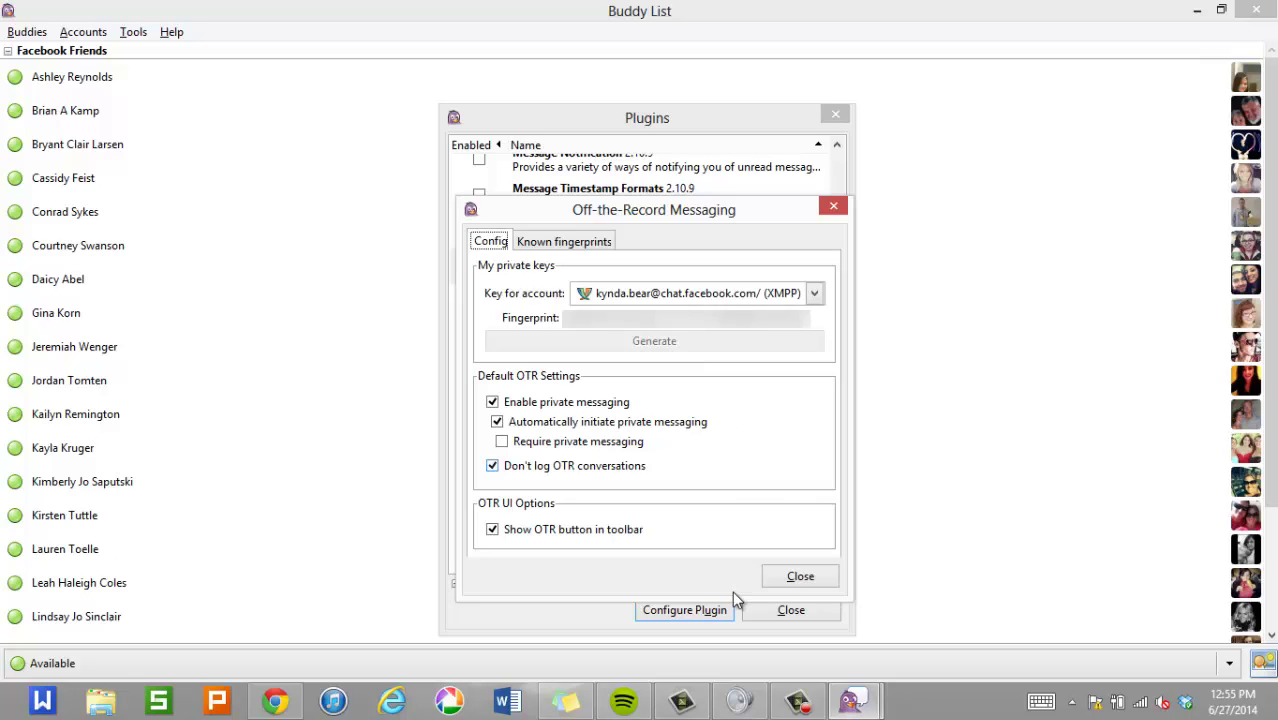
Close the OTR settings, plugin list and account manager, then open a chat with the Facebook friend.
{"action": "left_click", "coordinate": [789, 582]}
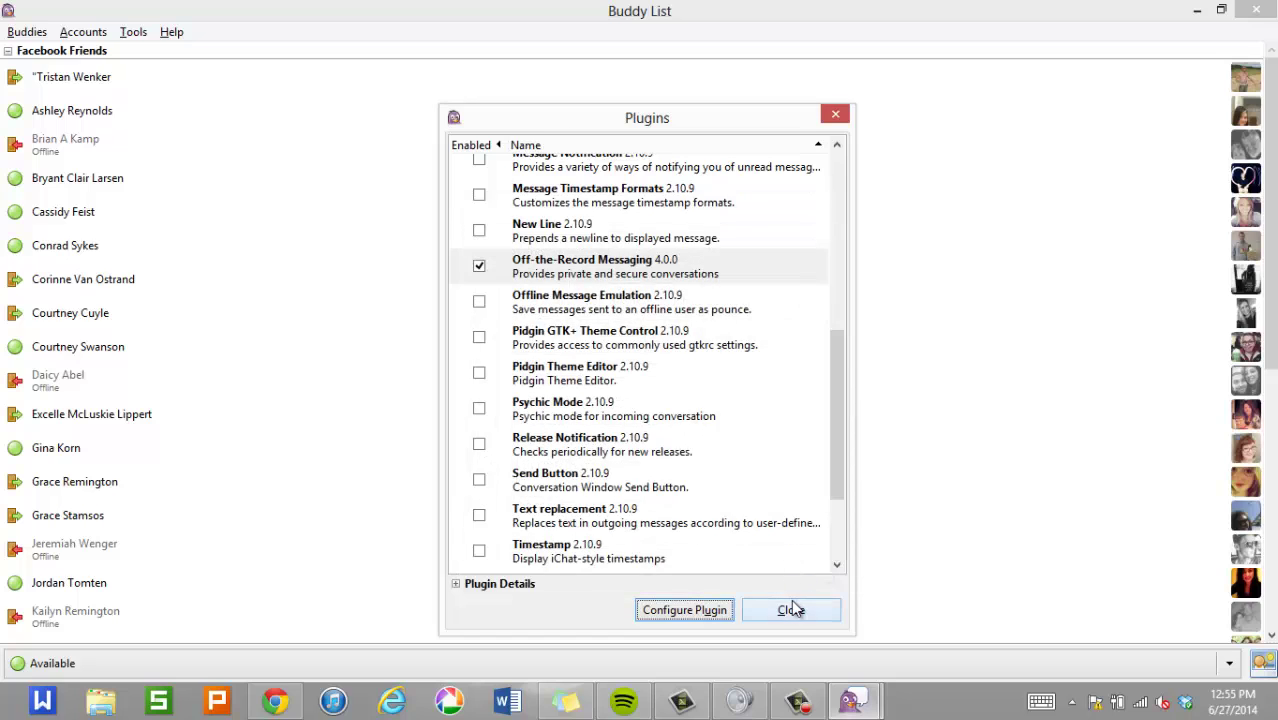
{"action": "left_click", "coordinate": [791, 609]}
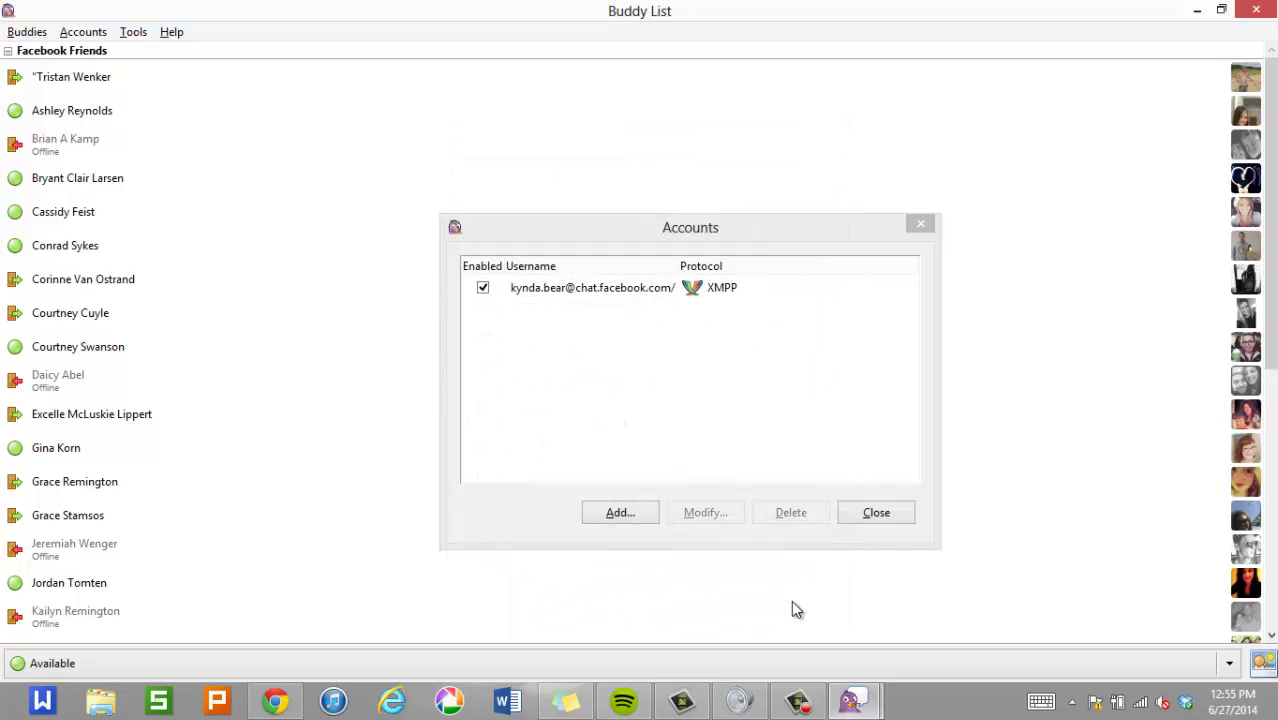
{"action": "left_click", "coordinate": [876, 513]}
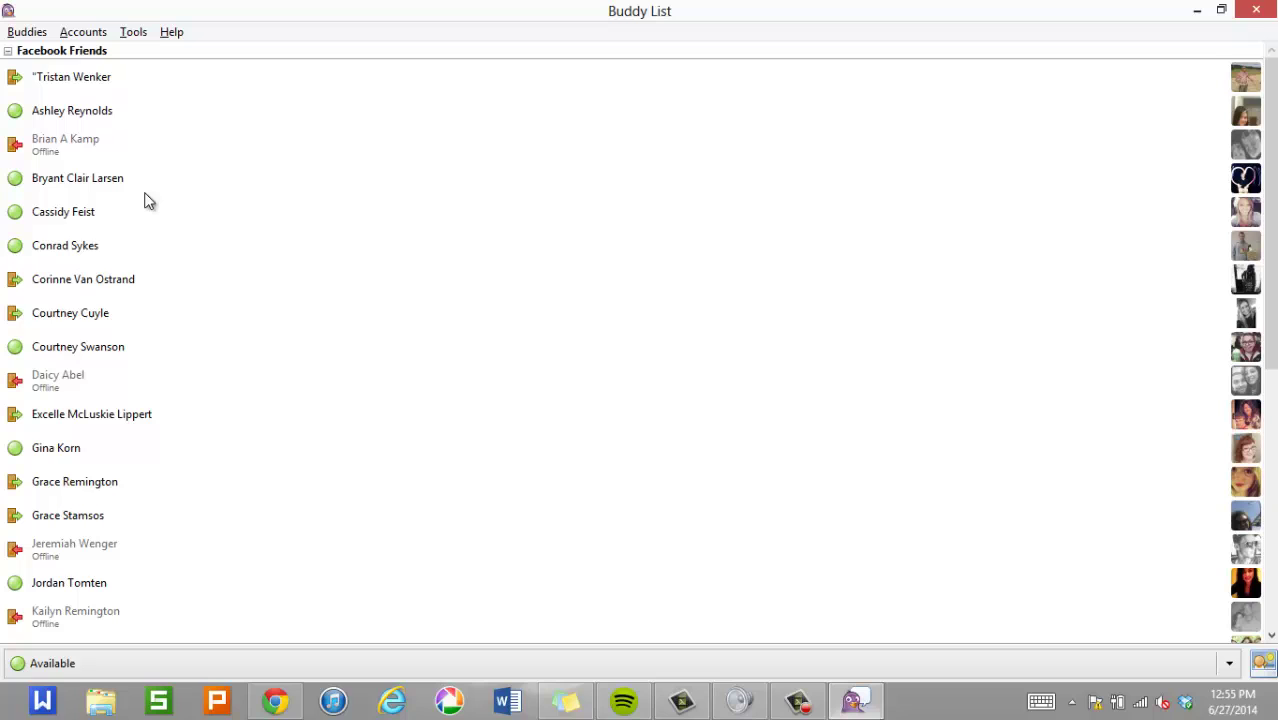
{"action": "left_click", "coordinate": [68, 255]}
{"action": "double_click", "coordinate": [102, 246]}
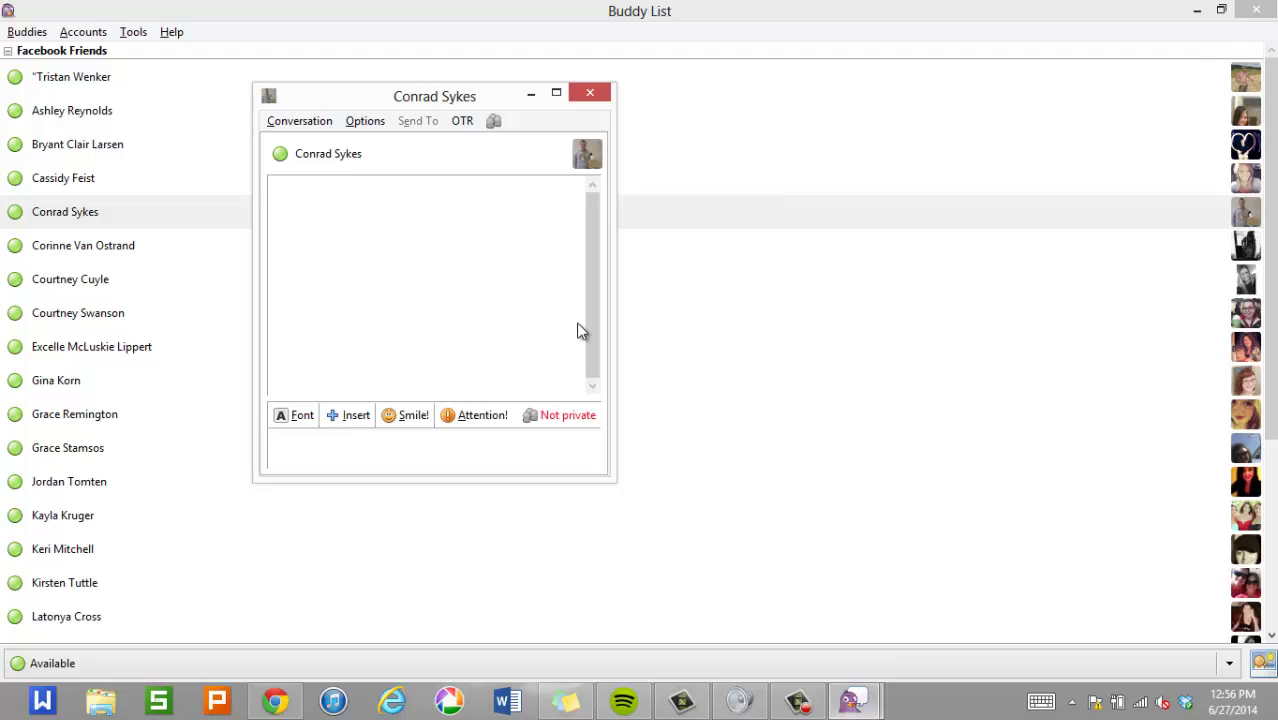
Start a private OTR conversation with the friend and reopen the chat's OTR menu.
{"action": "left_click", "coordinate": [561, 426]}
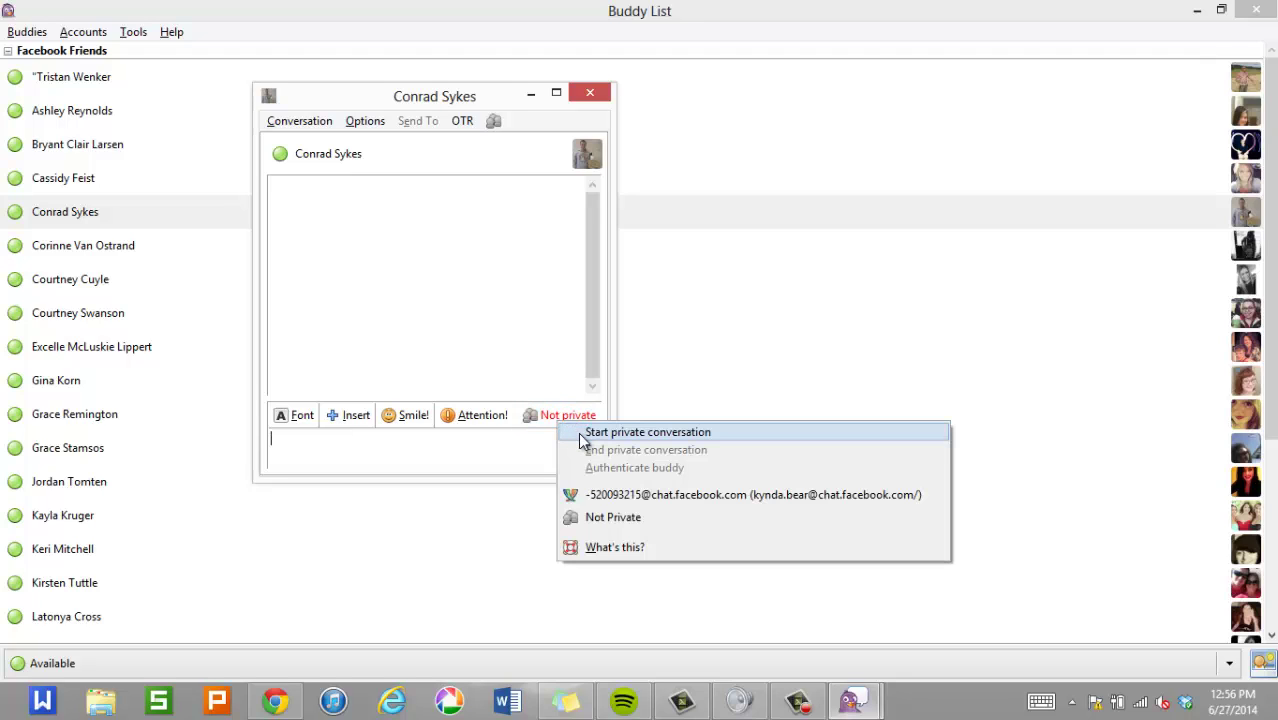
{"action": "left_click", "coordinate": [578, 432]}
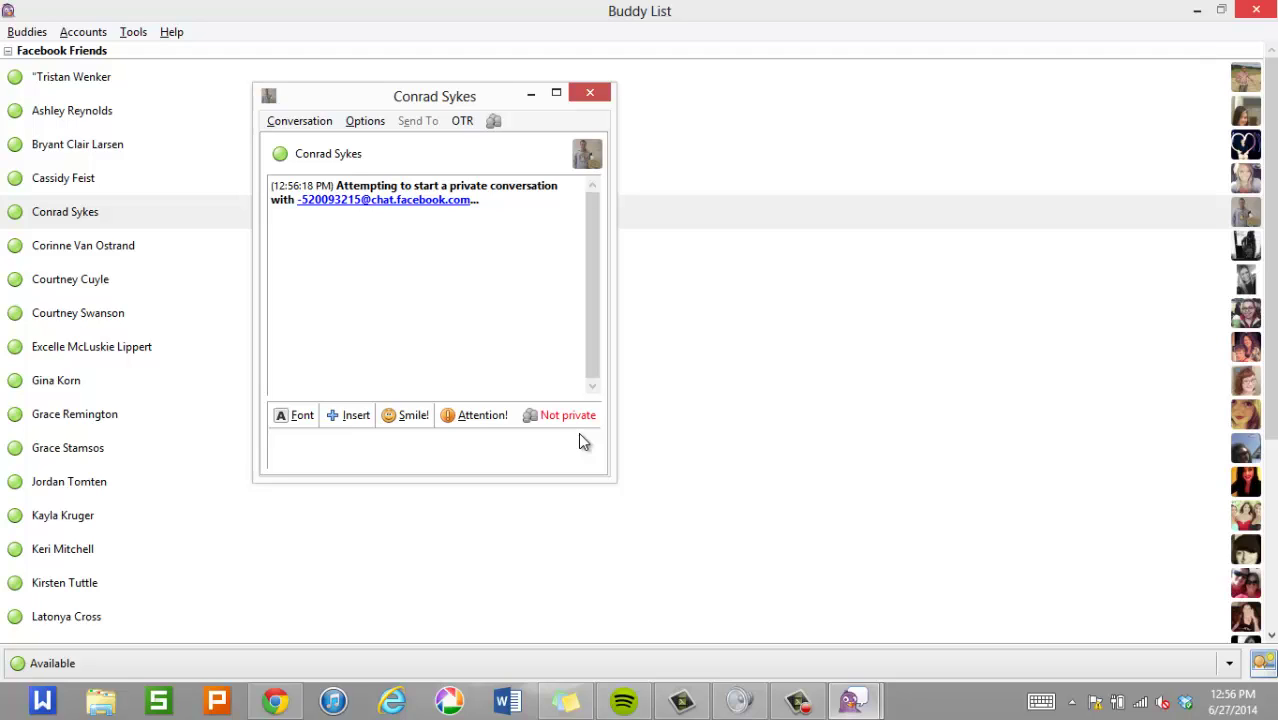
{"action": "left_click", "coordinate": [579, 434]}
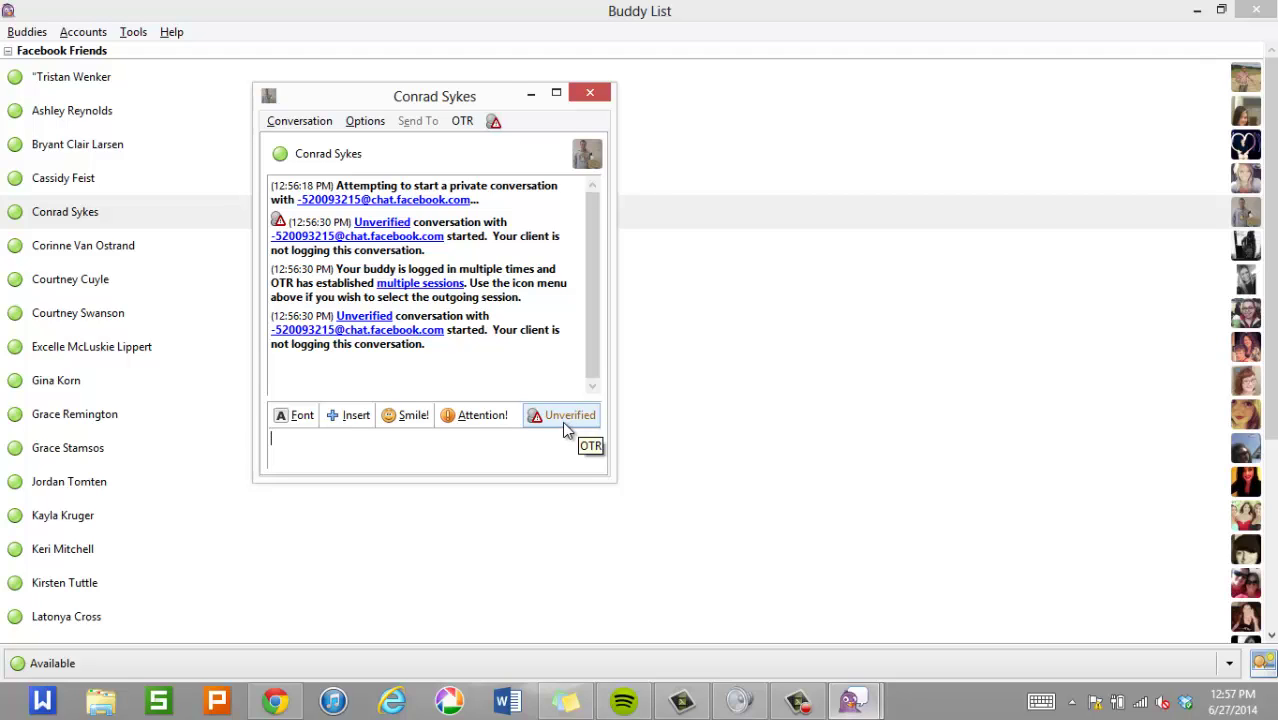
{"action": "left_click", "coordinate": [564, 426]}
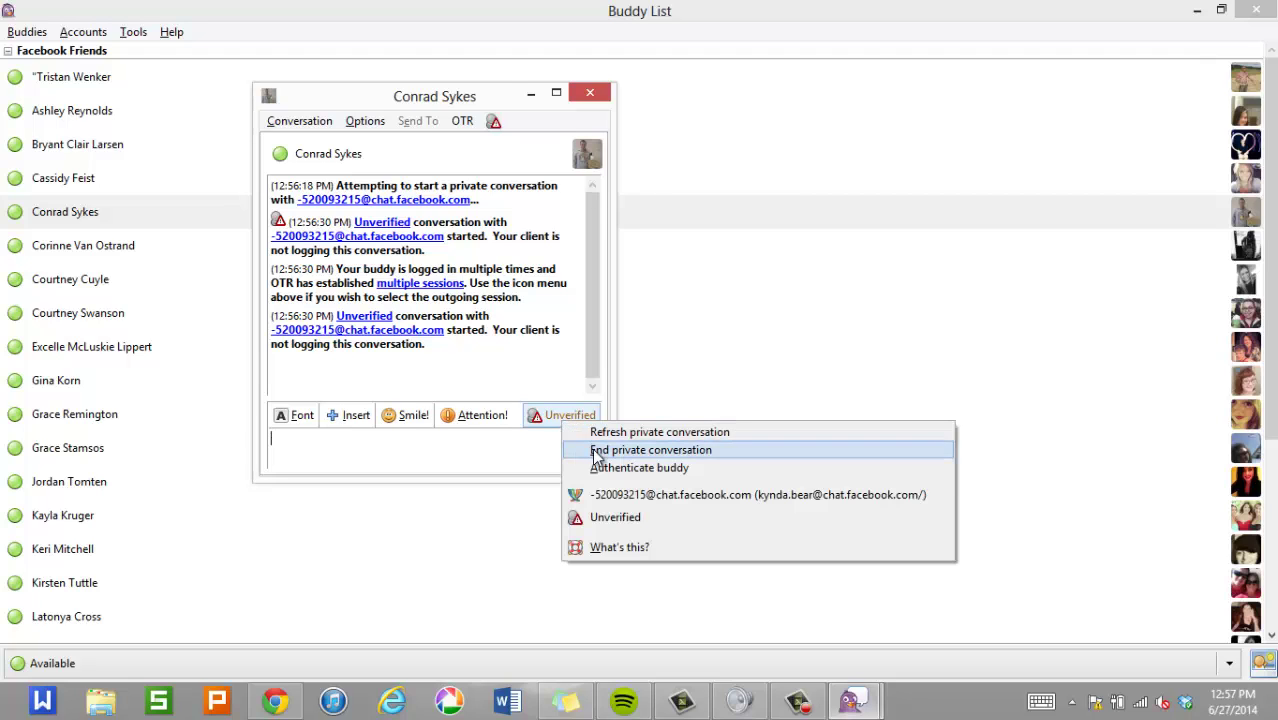
Authenticate the friend with the question 'What is your favorite TV show' and its secret answer.
{"action": "left_click", "coordinate": [689, 467]}
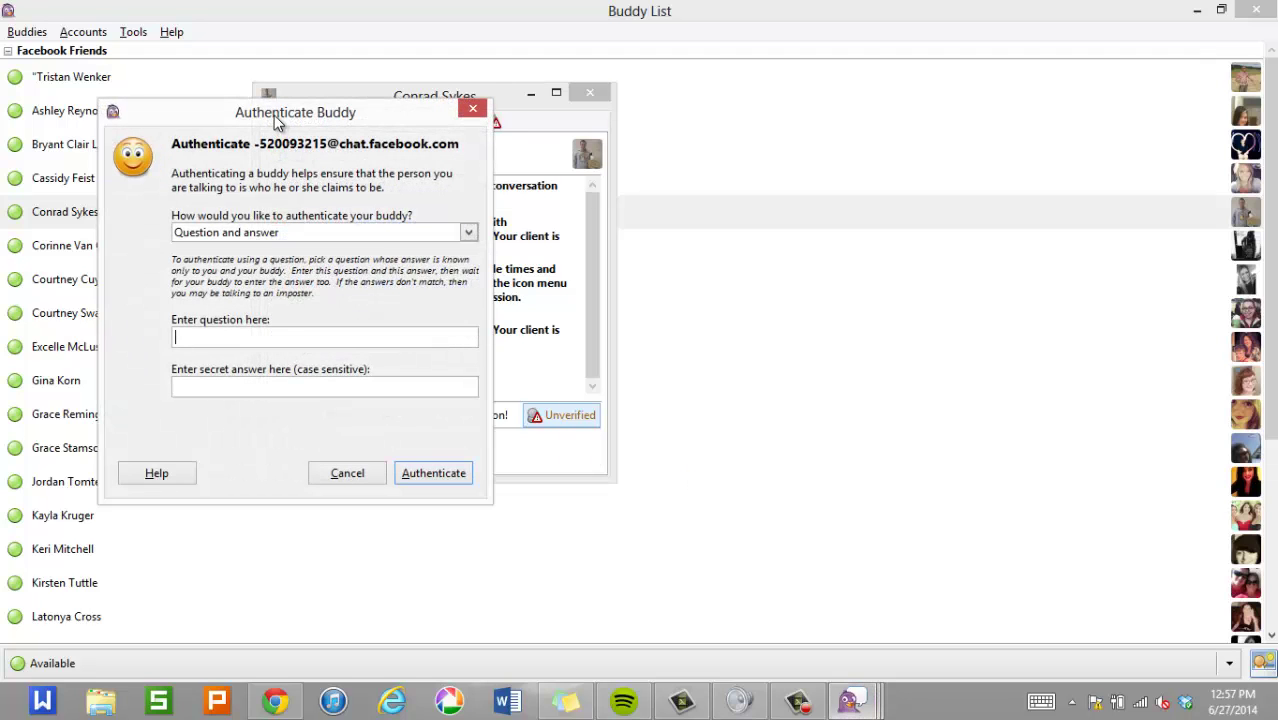
{"action": "left_click_drag", "start_coordinate": [276, 115], "coordinate": [820, 232]}
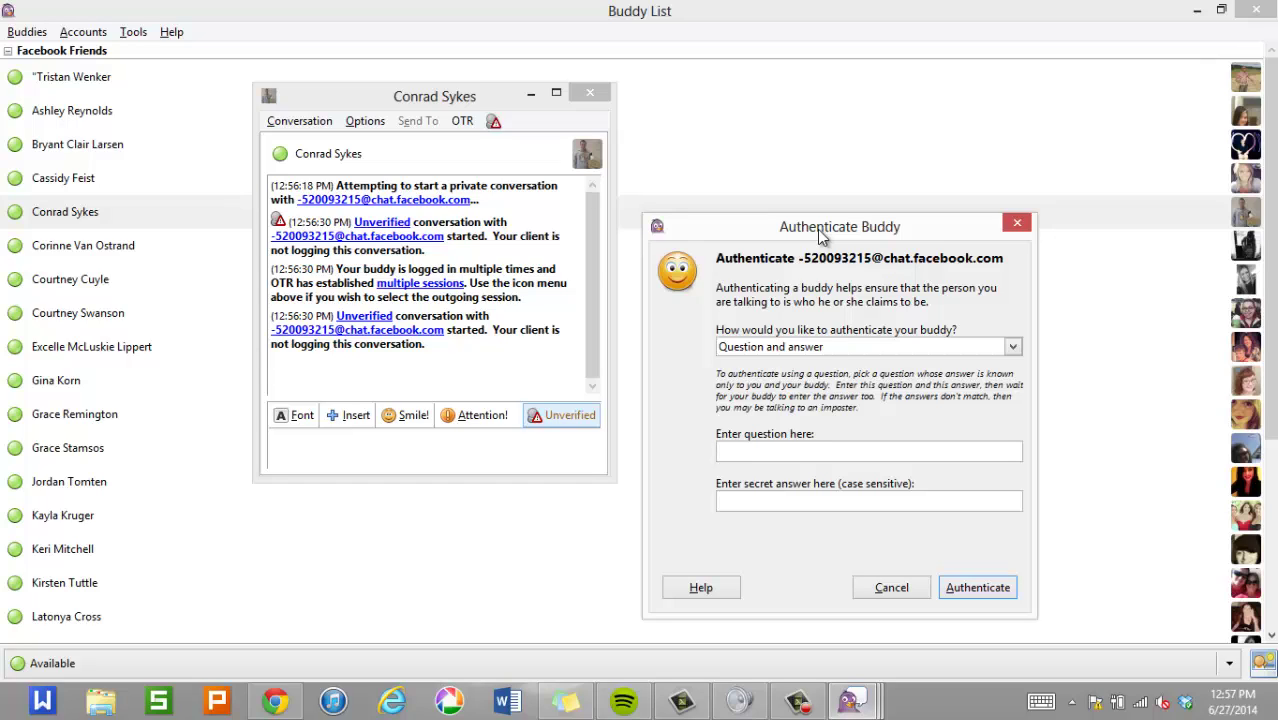
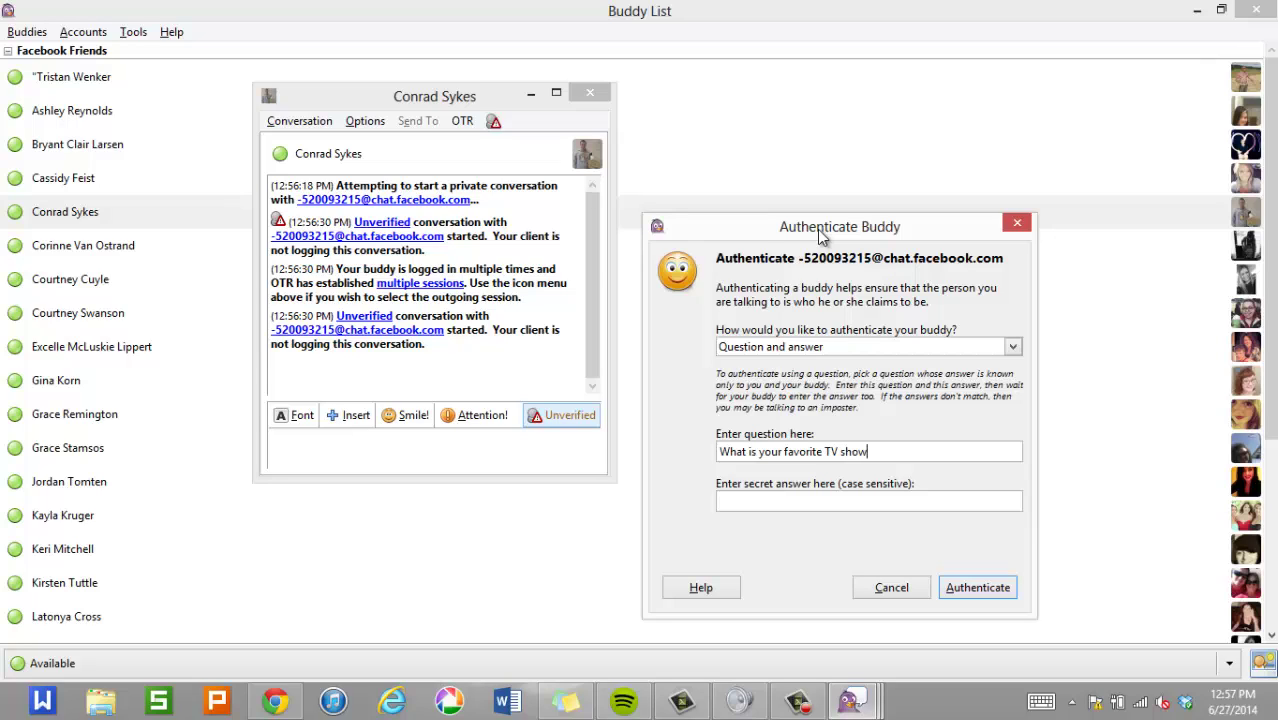
{"action": "key", "text": "Tab"}
{"action": "left_click", "coordinate": [976, 592]}
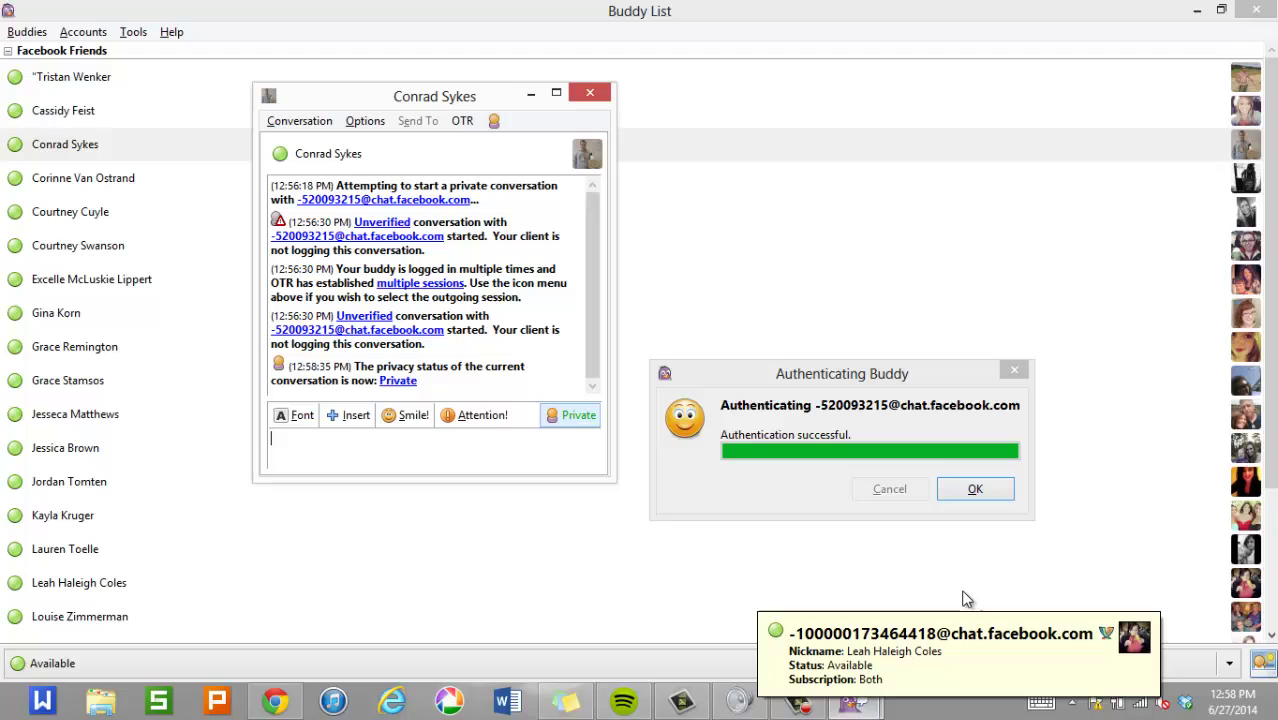
Dismiss the authentication notice and send a hello greeting addressed to the friend.
{"action": "left_click", "coordinate": [980, 497]}
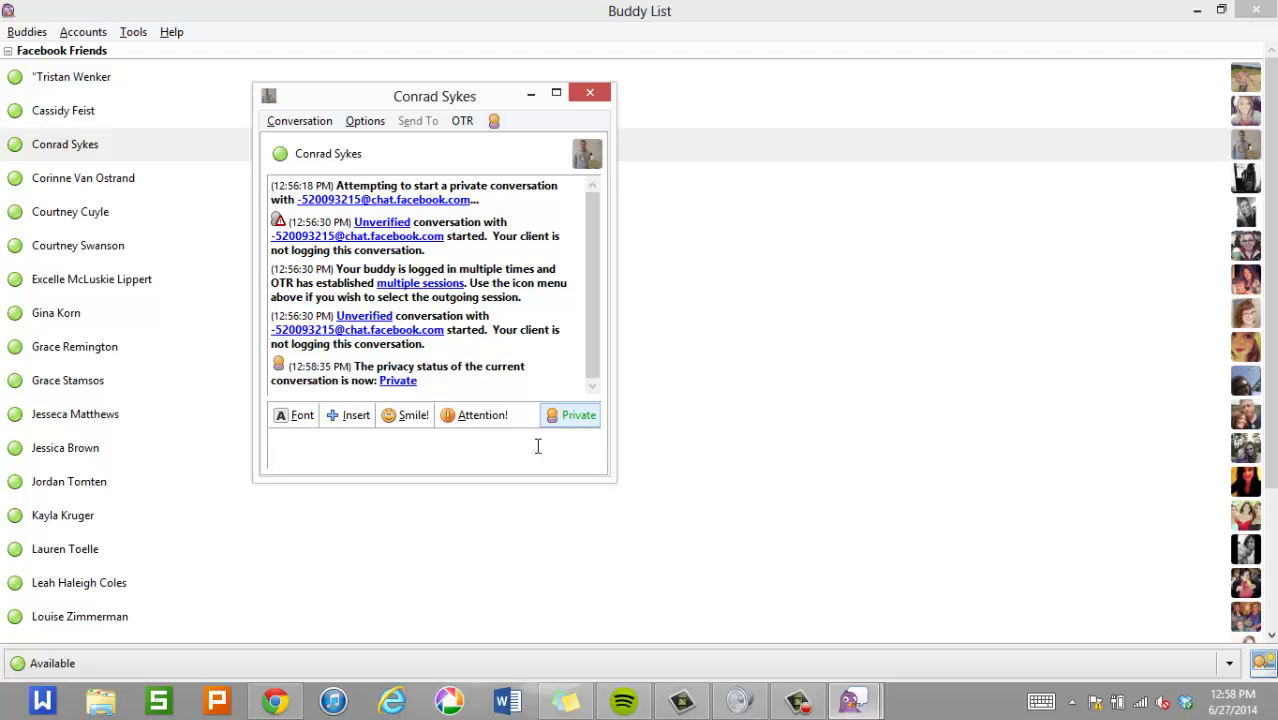
{"action": "type", "text": "hello conrad"}
{"action": "key", "text": "Return"}
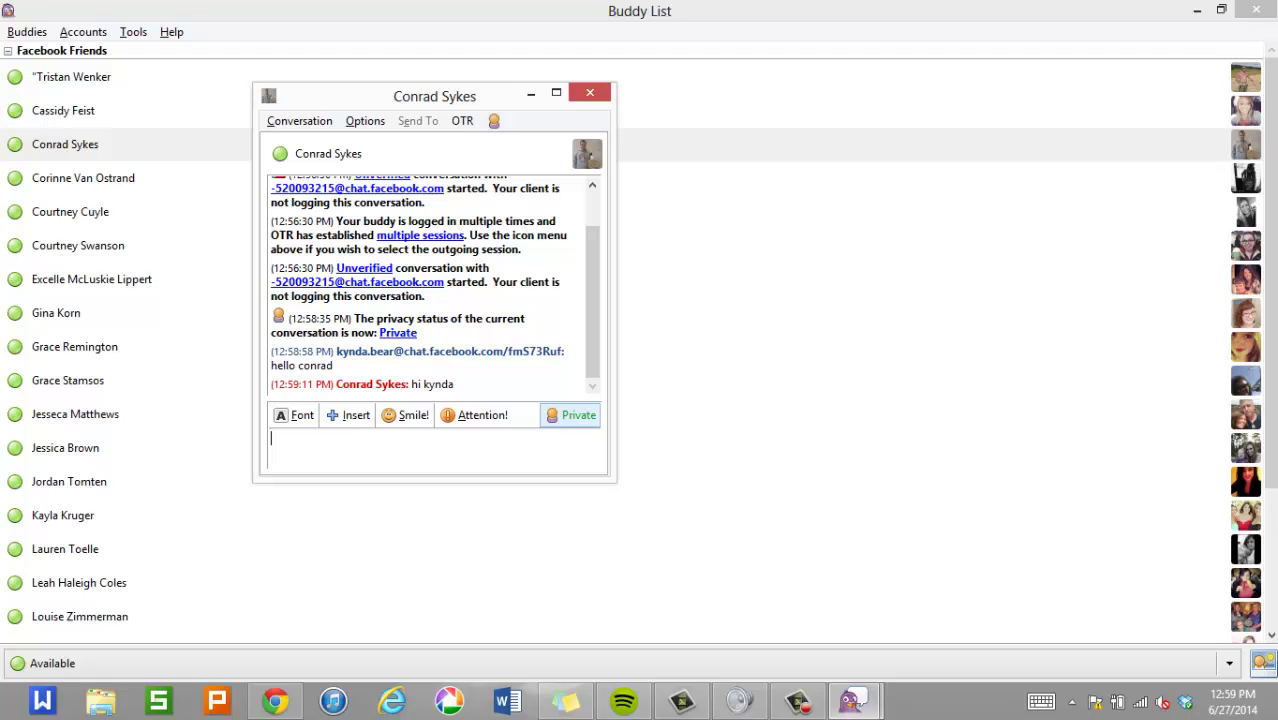
In Chrome, view the friend's Facebook chat, then switch to the OTR privacy levels help page.
{"action": "left_click", "coordinate": [278, 703]}
{"action": "left_click", "coordinate": [785, 12]}
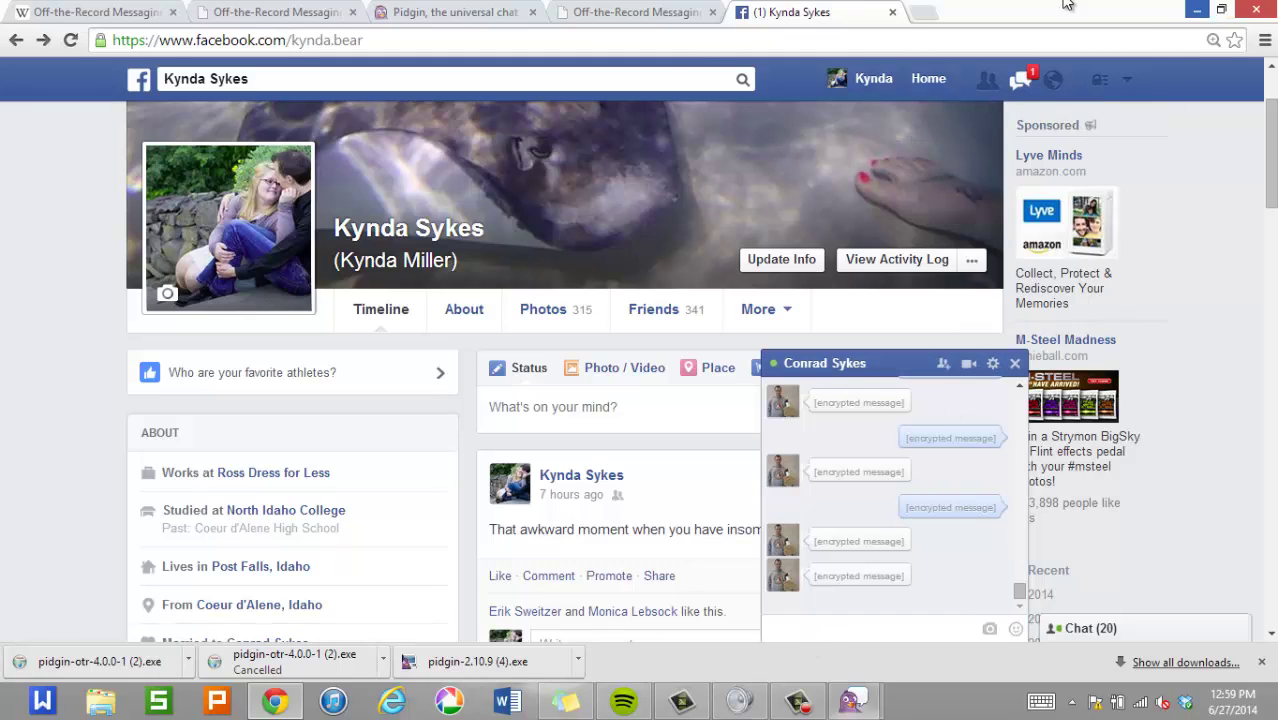
{"action": "left_click", "coordinate": [630, 12]}
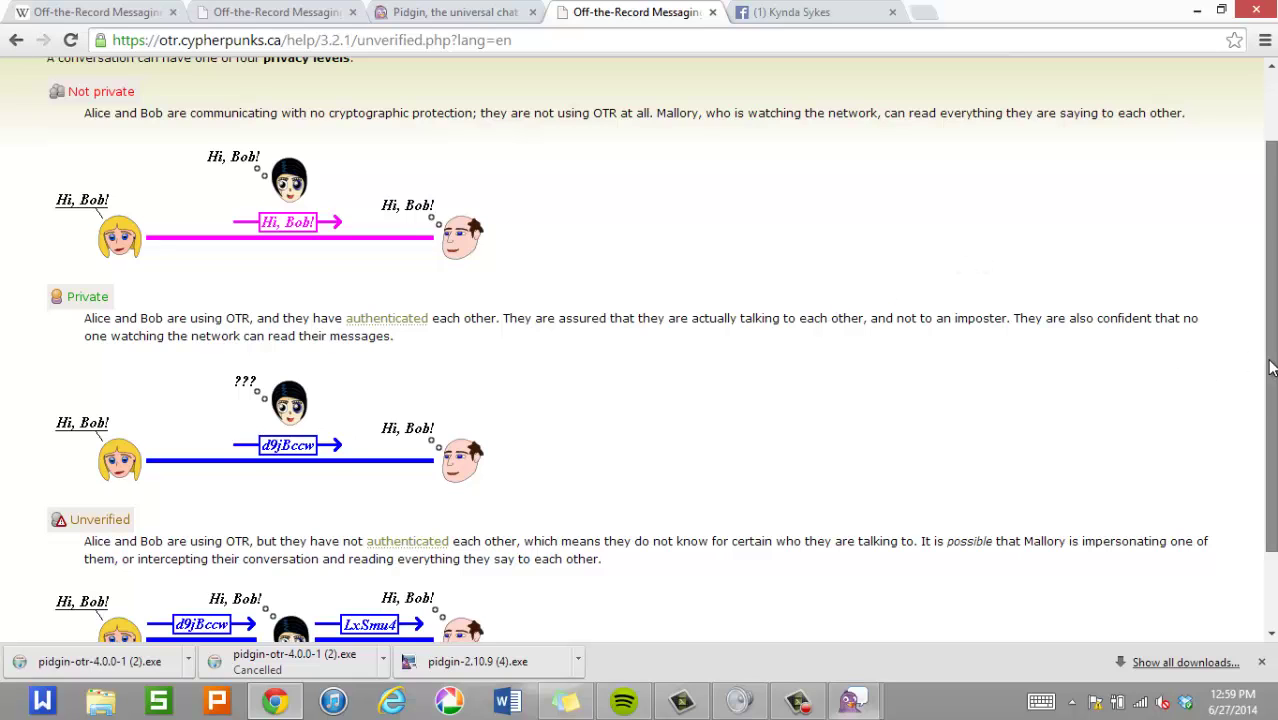
{"action": "left_click_drag", "start_coordinate": [1271, 368], "coordinate": [1255, 420]}
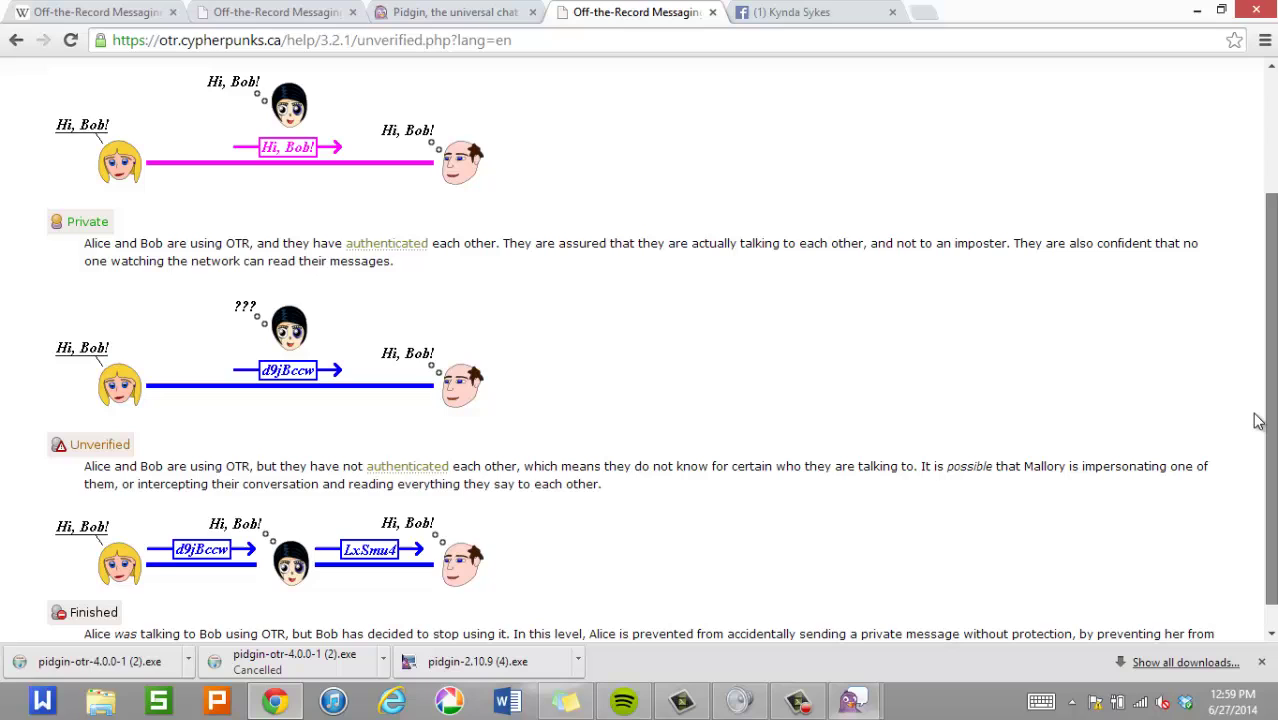
{"action": "scroll", "coordinate": [640, 350], "scroll_direction": "up", "scroll_amount": 2}
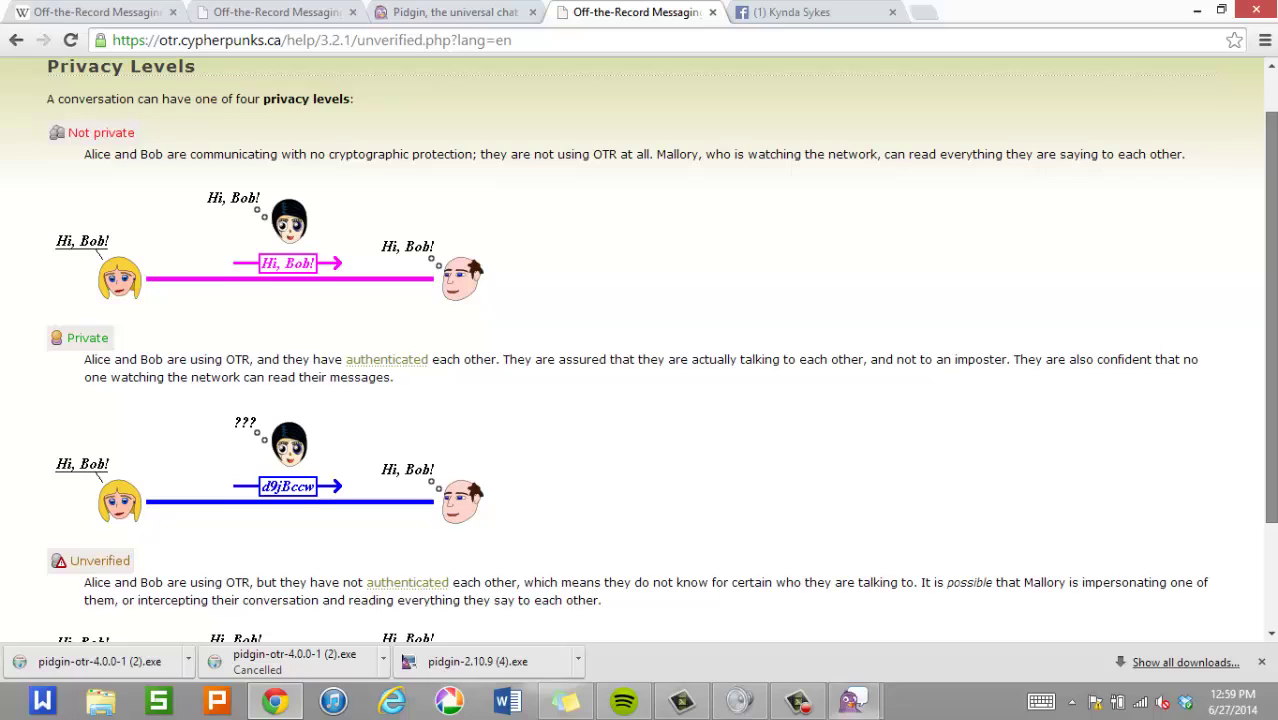
{"action": "scroll", "coordinate": [640, 350], "scroll_direction": "down", "scroll_amount": 1}
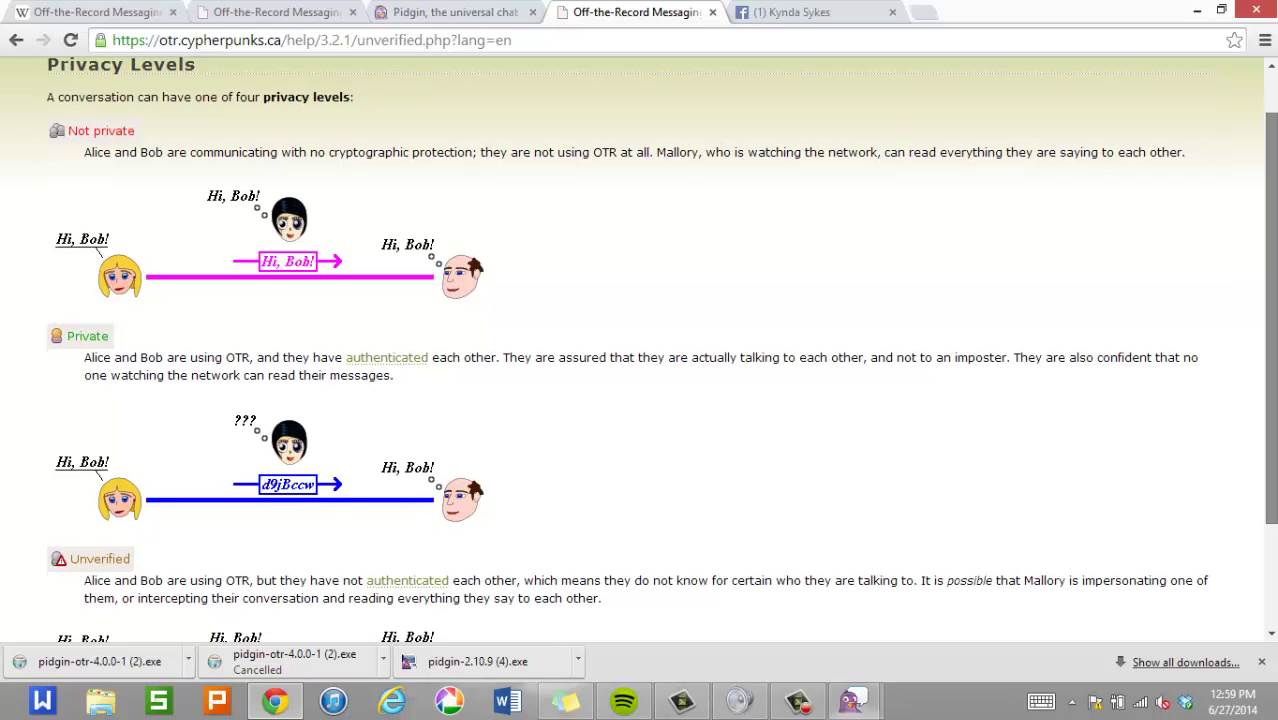
{"action": "scroll", "coordinate": [1266, 402], "scroll_direction": "down", "scroll_amount": 2}
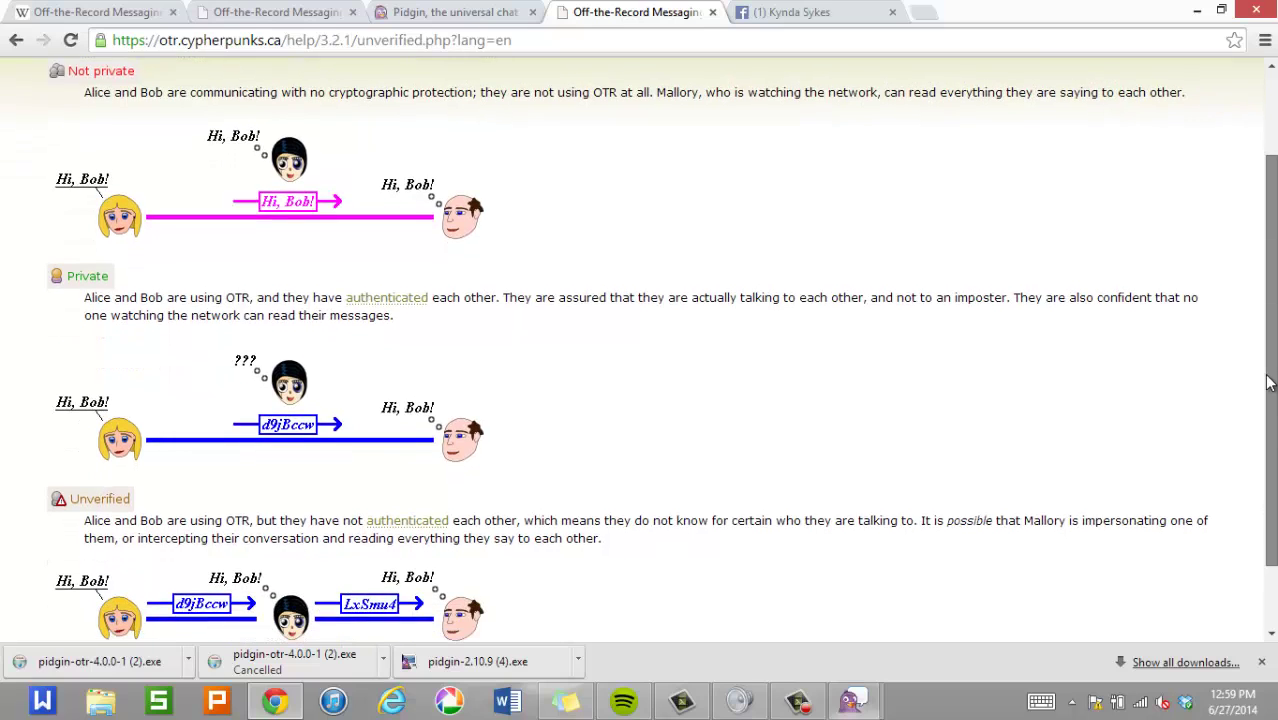
{"action": "left_click_drag", "start_coordinate": [1266, 402], "coordinate": [1270, 438]}
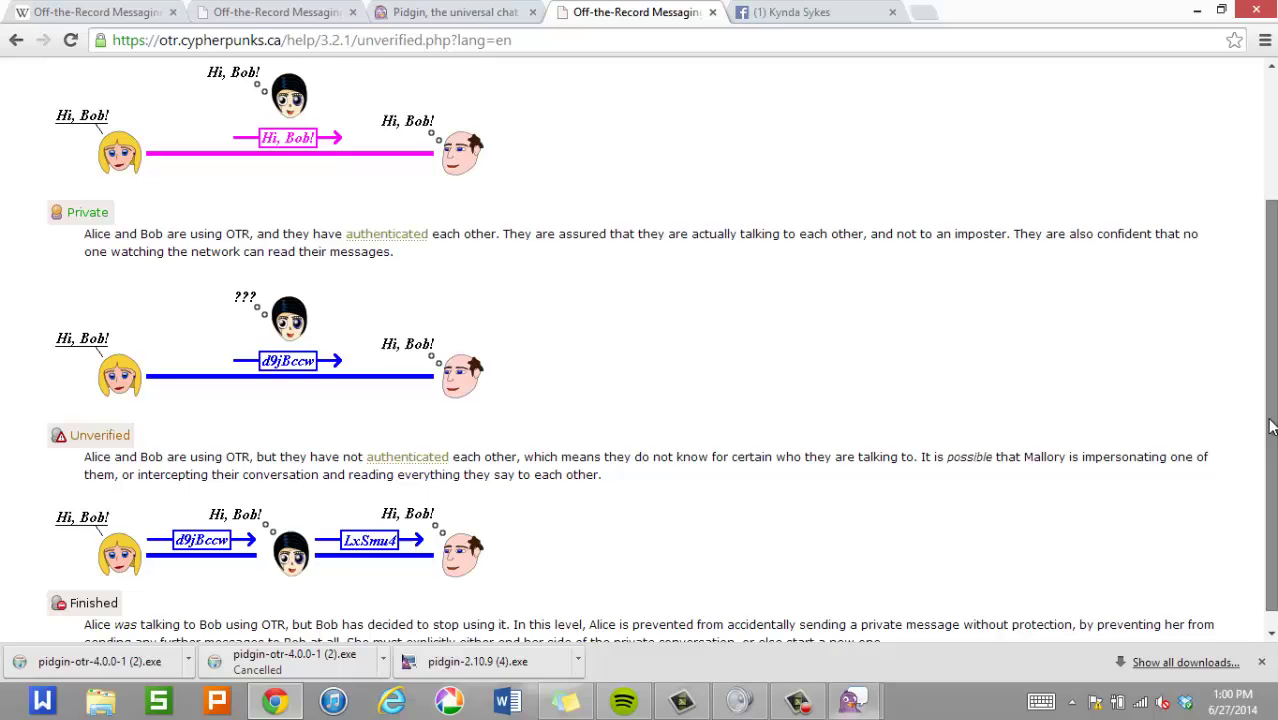
{"action": "scroll", "coordinate": [1270, 438], "scroll_direction": "up", "scroll_amount": 4}
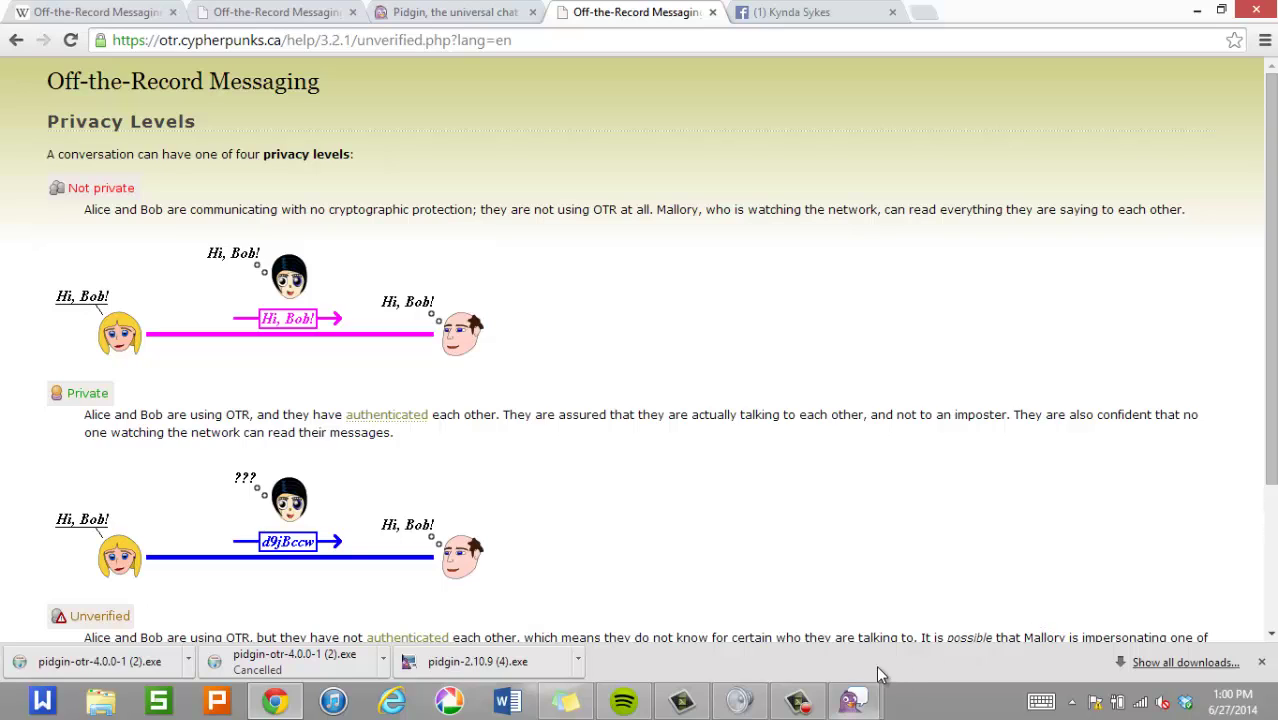
{"action": "left_click", "coordinate": [806, 702]}
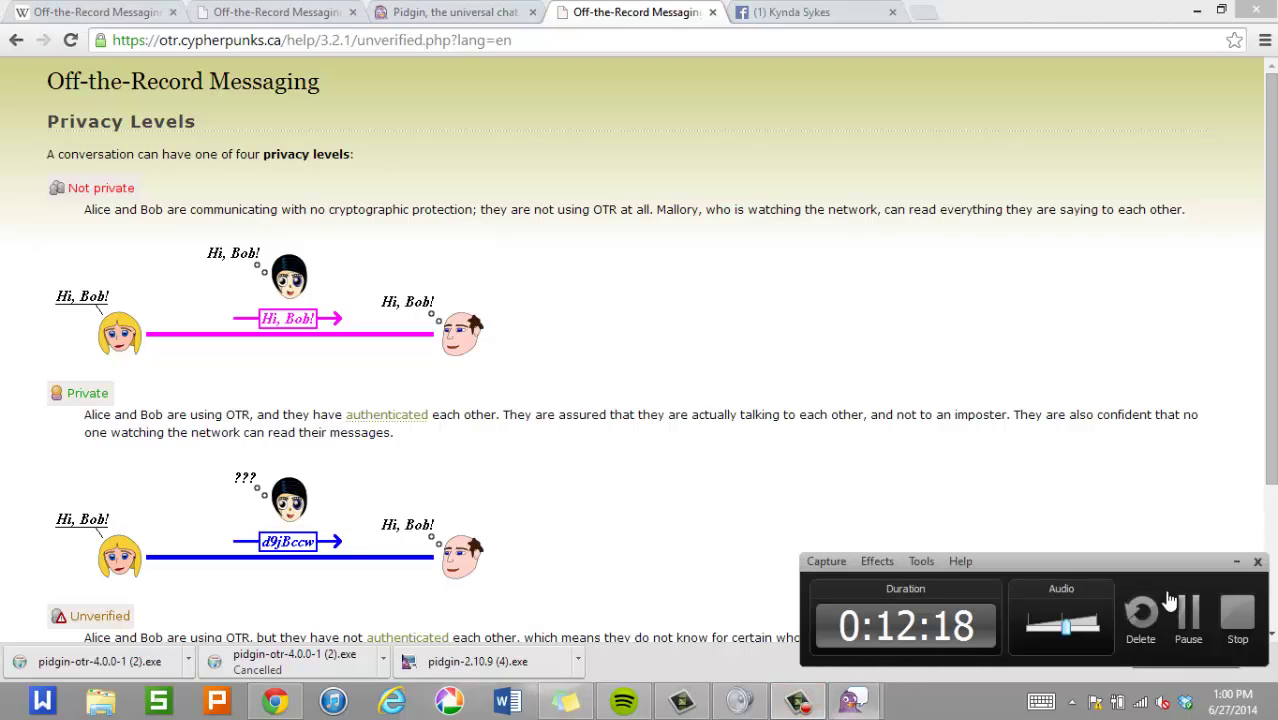